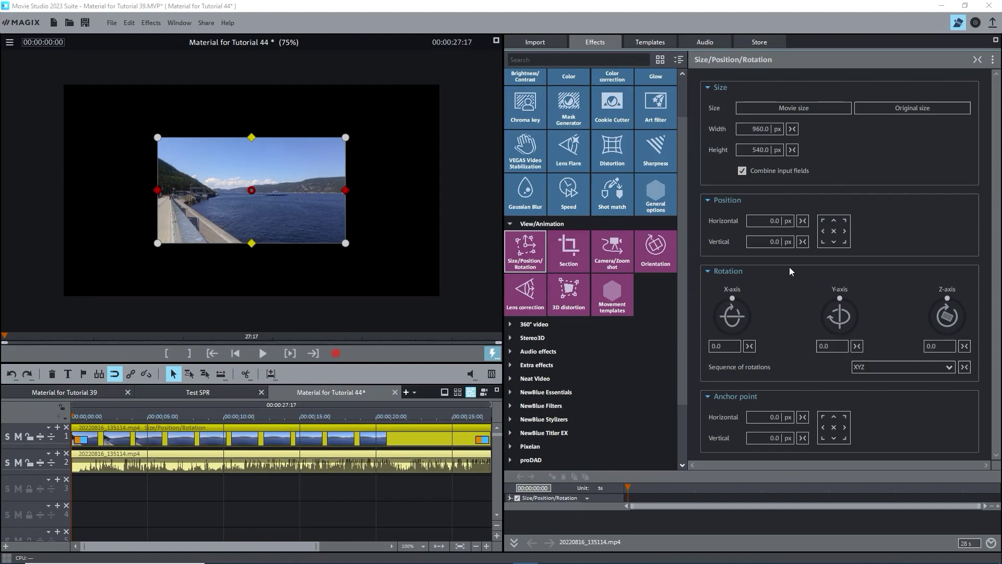
- Reset the waterfront video's size to the 1920 × 1080 movie size
{"action": "left_click", "coordinate": [777, 111]}
- Place EOS REBEL T4iIMG_1323.JPG at the start of track 1 with the video right after it
{"action": "left_click", "coordinate": [533, 44]}
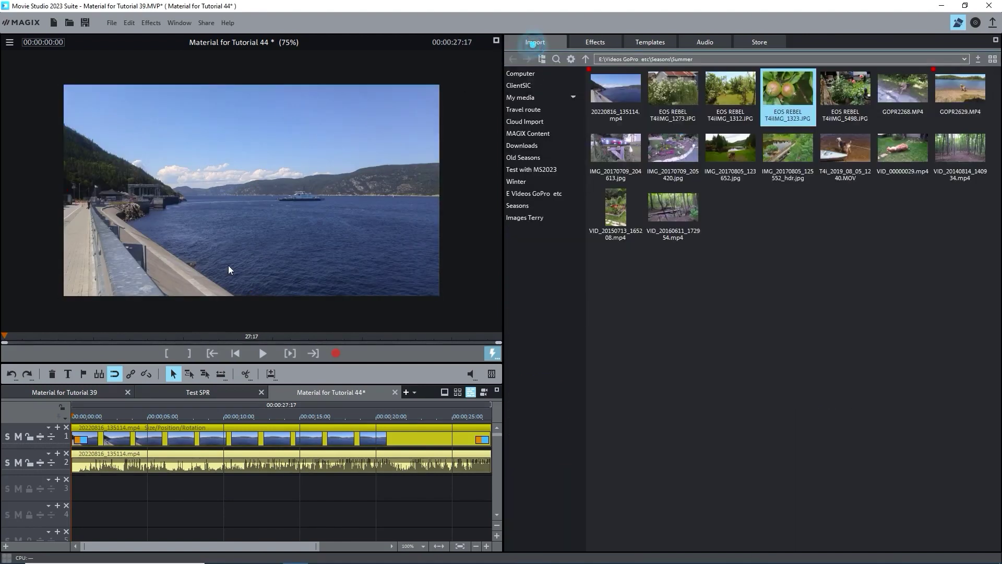
{"action": "left_click_drag", "start_coordinate": [149, 433], "coordinate": [265, 434]}
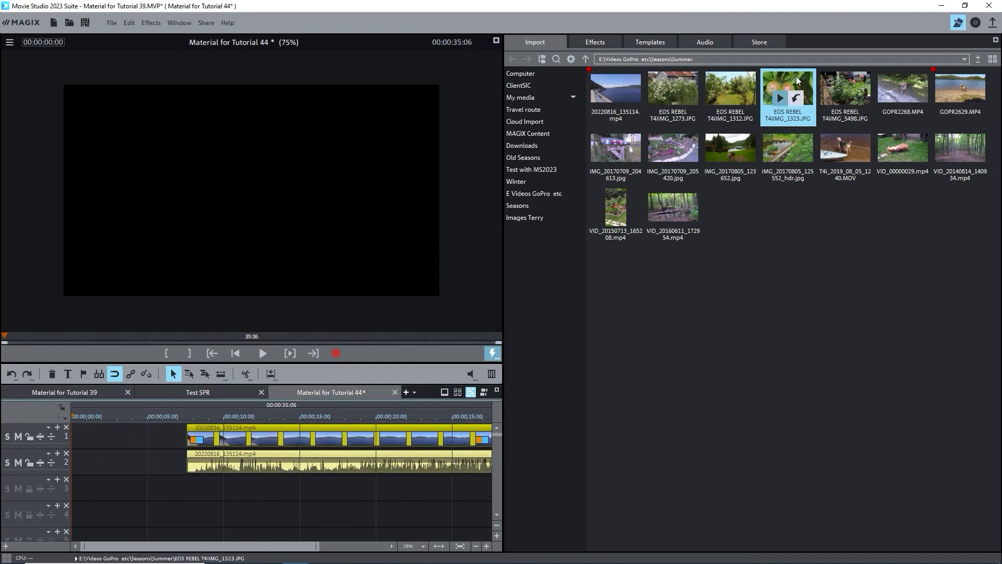
{"action": "left_click_drag", "start_coordinate": [797, 80], "coordinate": [100, 438]}
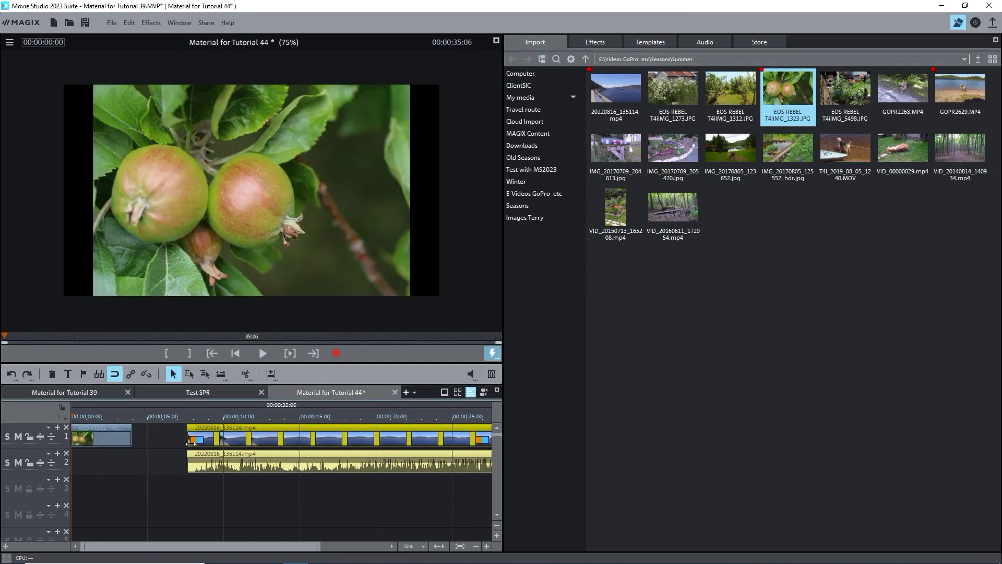
{"action": "left_click_drag", "start_coordinate": [214, 437], "coordinate": [159, 438]}
- Check the apple photo's resolution and aspect ratio in its Object properties
{"action": "left_click", "coordinate": [86, 417]}
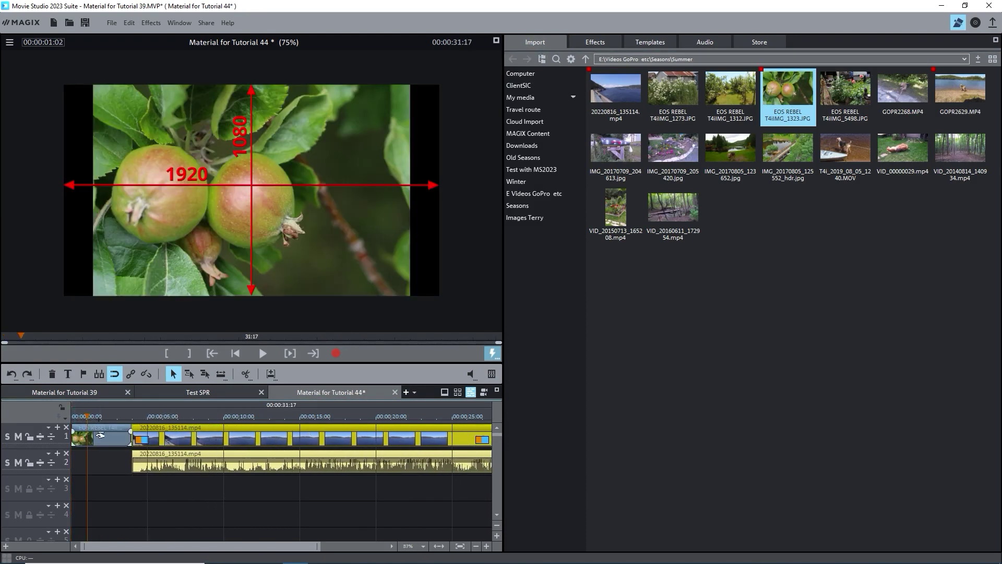
{"action": "left_click", "coordinate": [101, 435]}
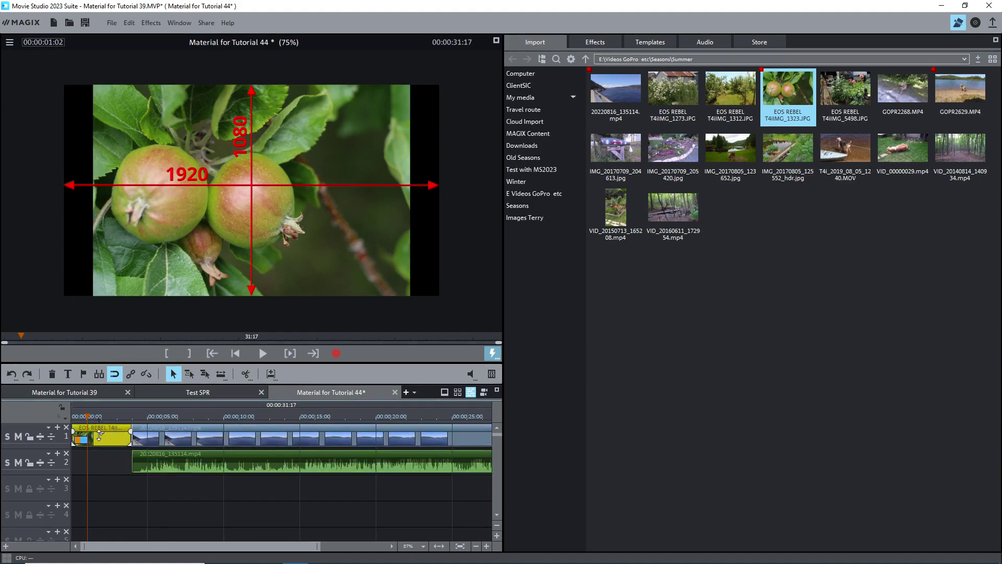
{"action": "double_click", "coordinate": [99, 435]}
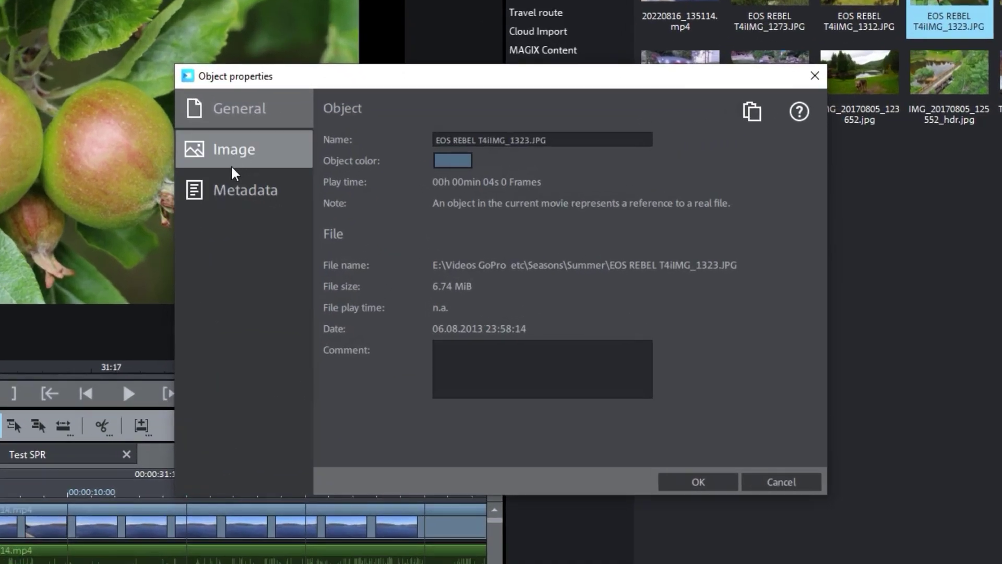
{"action": "left_click", "coordinate": [232, 165]}
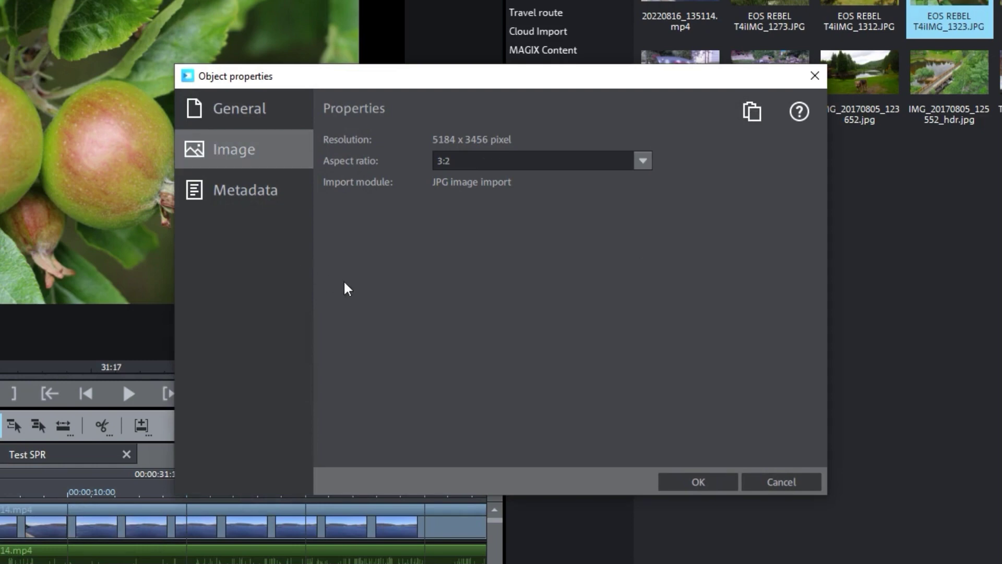
{"action": "left_click", "coordinate": [699, 482]}
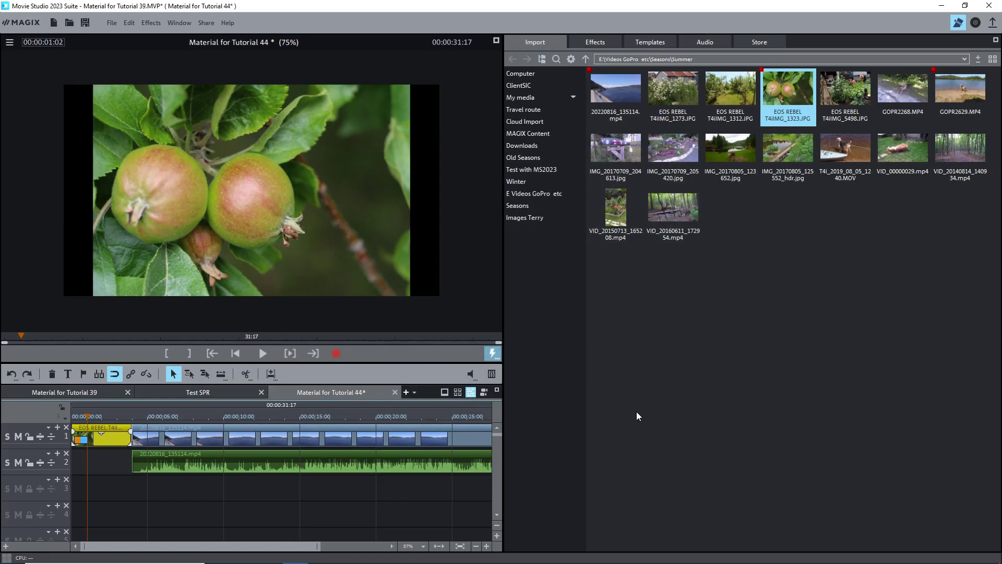
- Apply Size/Position/Rotation to the apple photo and try a 1920 px width, then undo it
{"action": "left_click", "coordinate": [591, 40]}
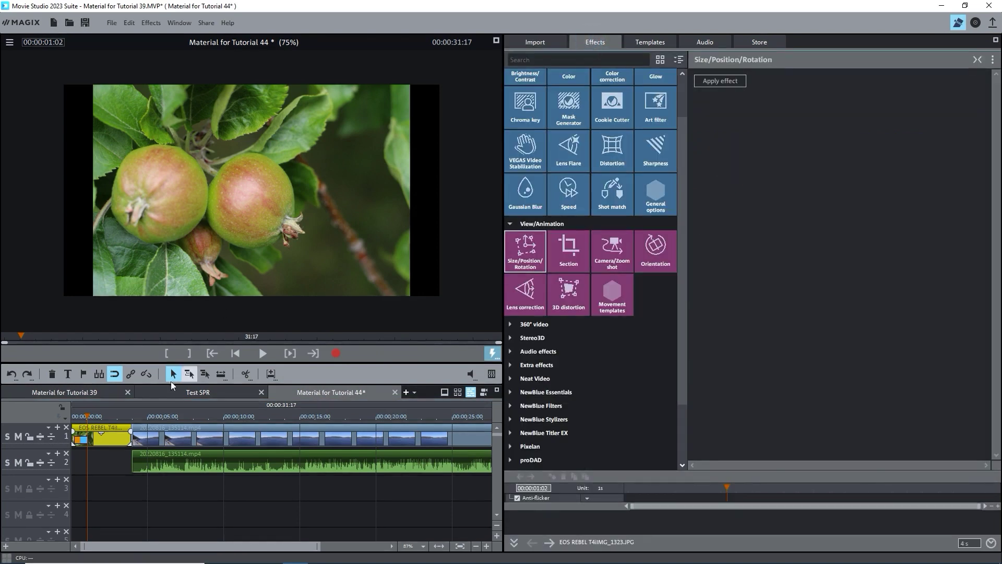
{"action": "left_click", "coordinate": [727, 83]}
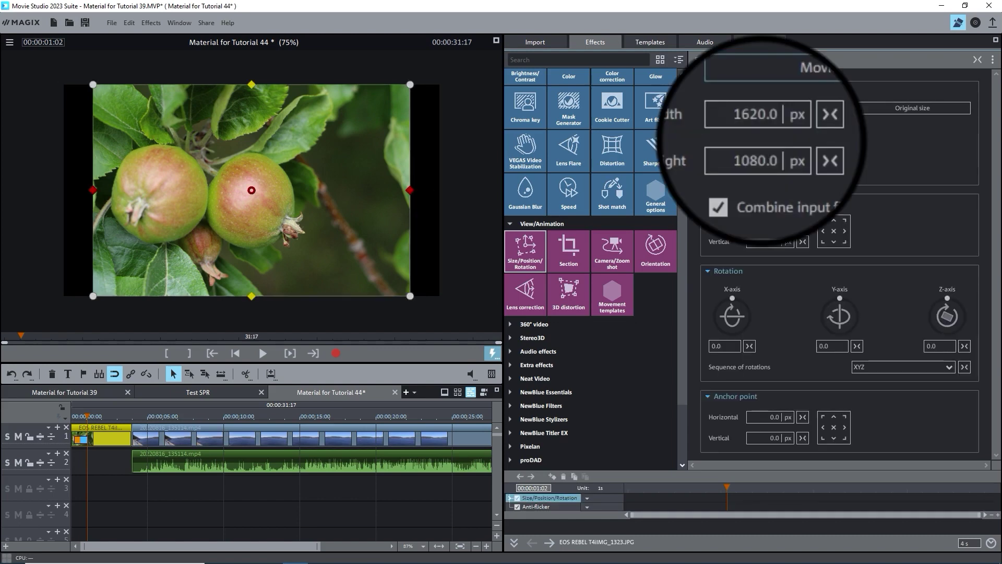
{"action": "double_click", "coordinate": [726, 113]}
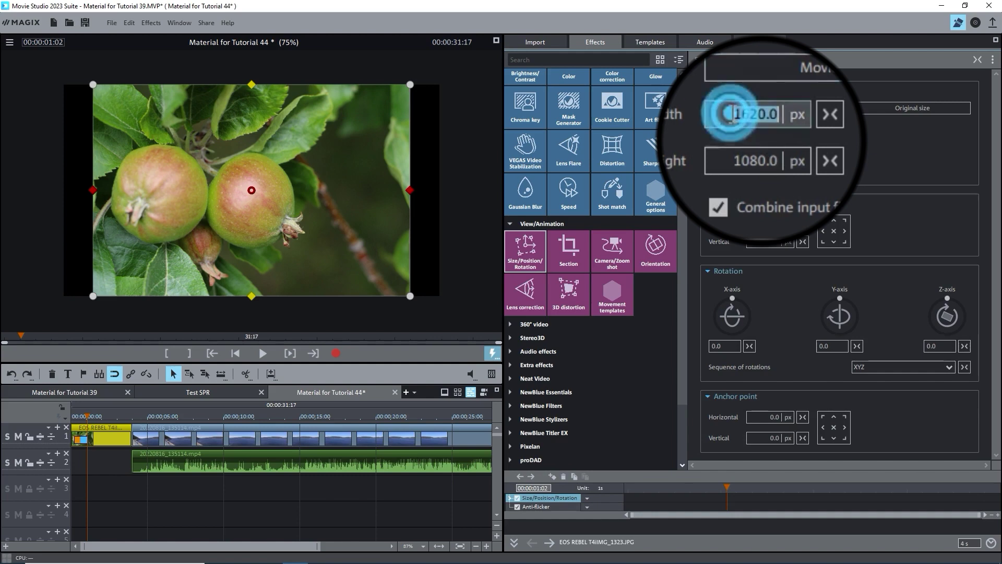
{"action": "type", "text": "1920"}
{"action": "key", "text": "Return"}
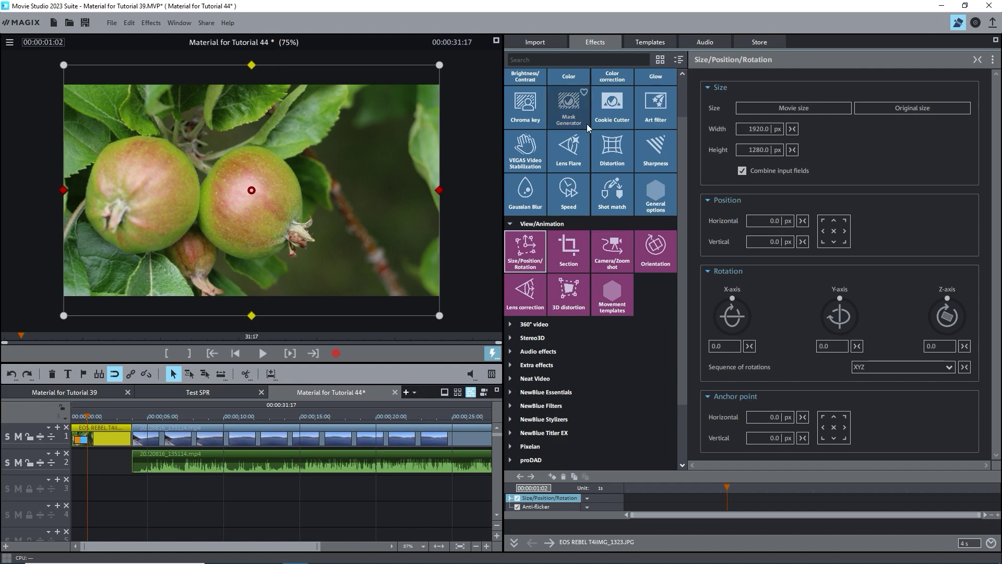
{"action": "left_click", "coordinate": [106, 466]}
{"action": "key", "text": "ctrl+z"}
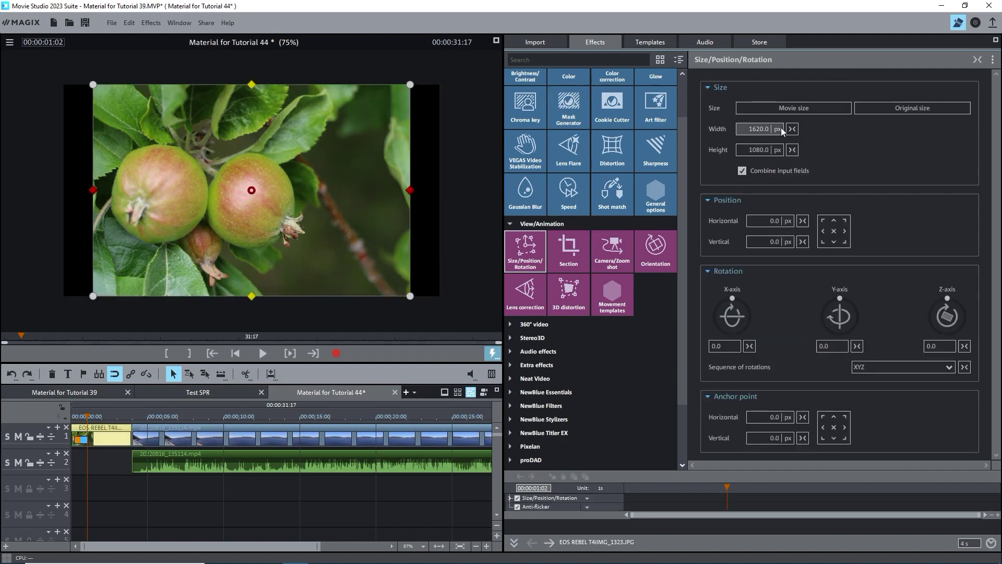
- Set the width to 100 % in percent units, then switch width and height back to px
{"action": "left_click", "coordinate": [778, 150]}
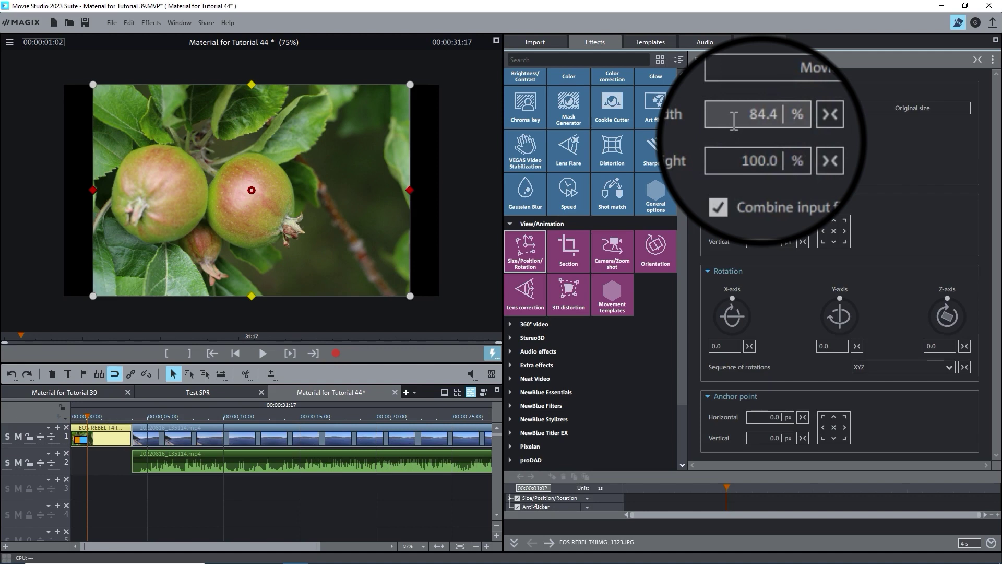
{"action": "double_click", "coordinate": [734, 115]}
{"action": "key", "text": "BackSpace"}
{"action": "type", "text": "100"}
{"action": "key", "text": "Return"}
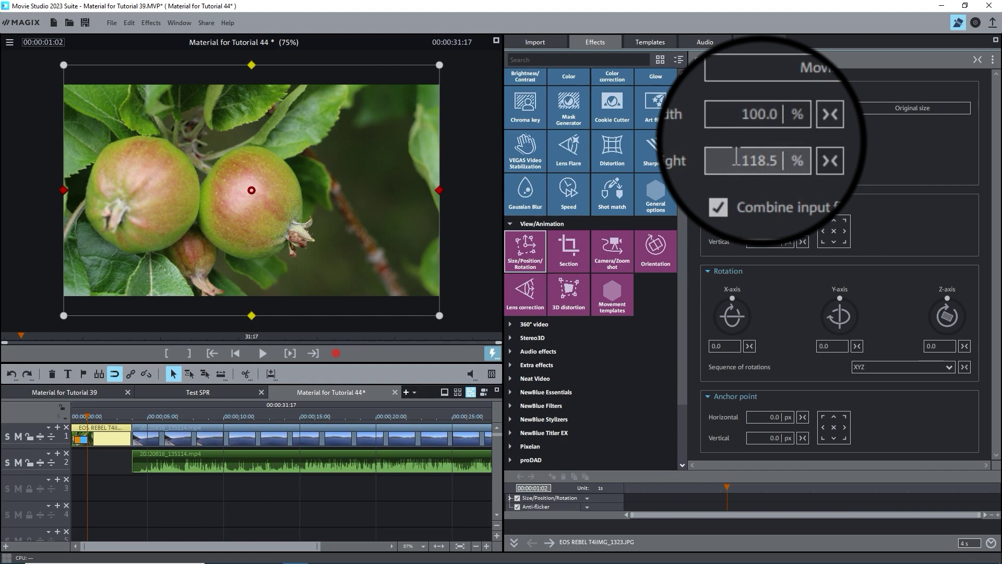
{"action": "left_click", "coordinate": [797, 114]}
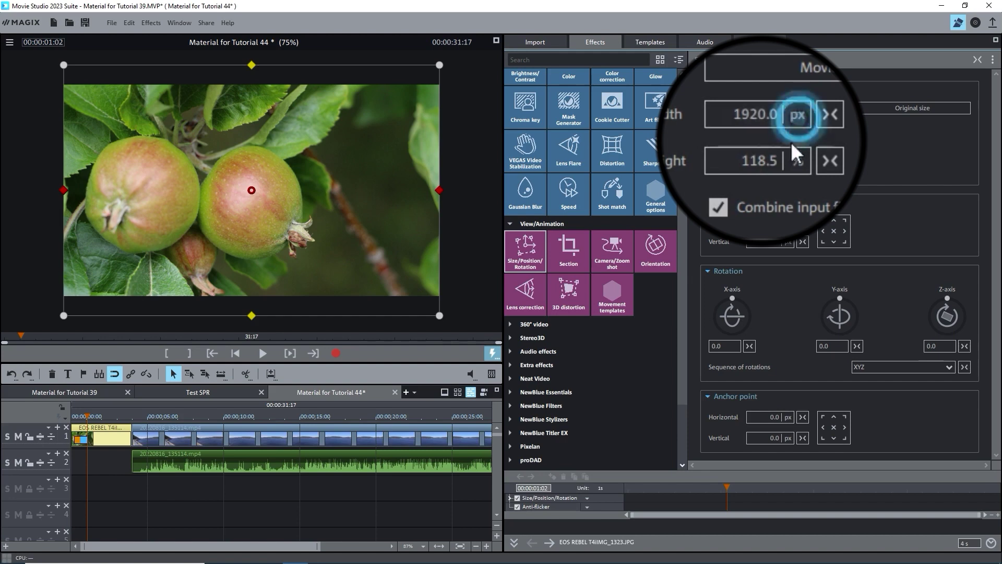
{"action": "left_click", "coordinate": [798, 160]}
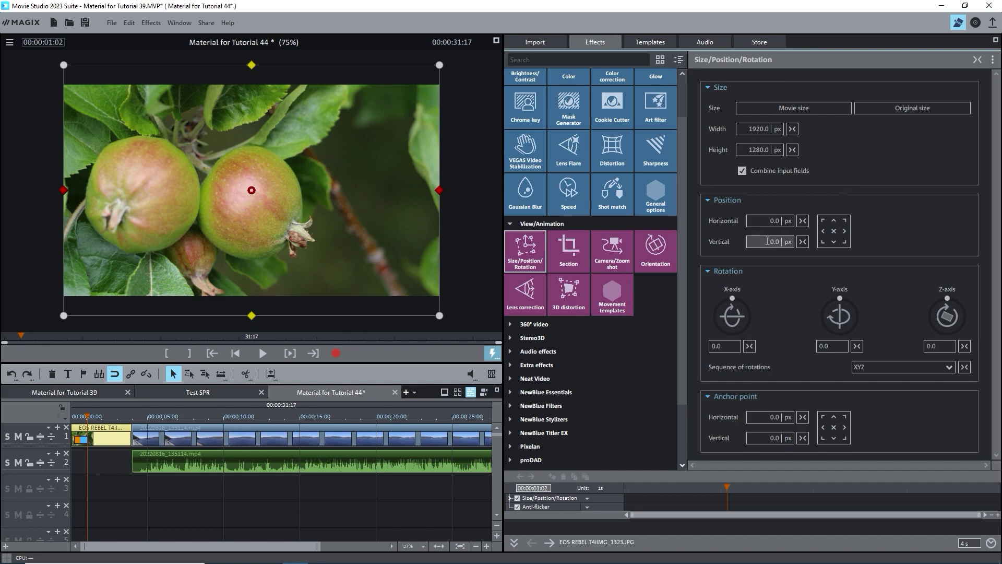
- Try vertical offsets and corner scaling on the photo, then reset it to movie size 1620 × 1080
{"action": "left_click_drag", "start_coordinate": [767, 241], "coordinate": [757, 217]}
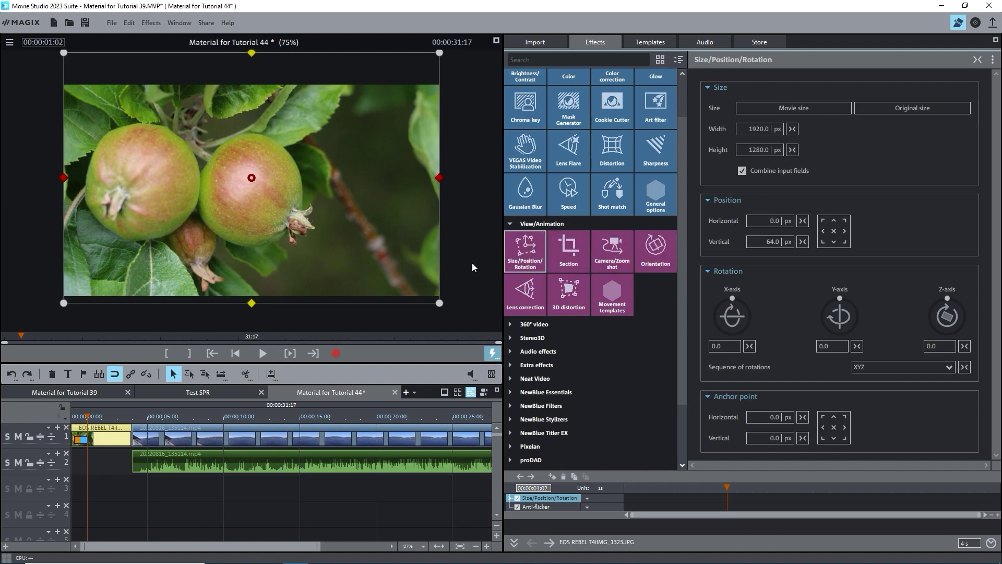
{"action": "left_click_drag", "start_coordinate": [343, 179], "coordinate": [351, 198]}
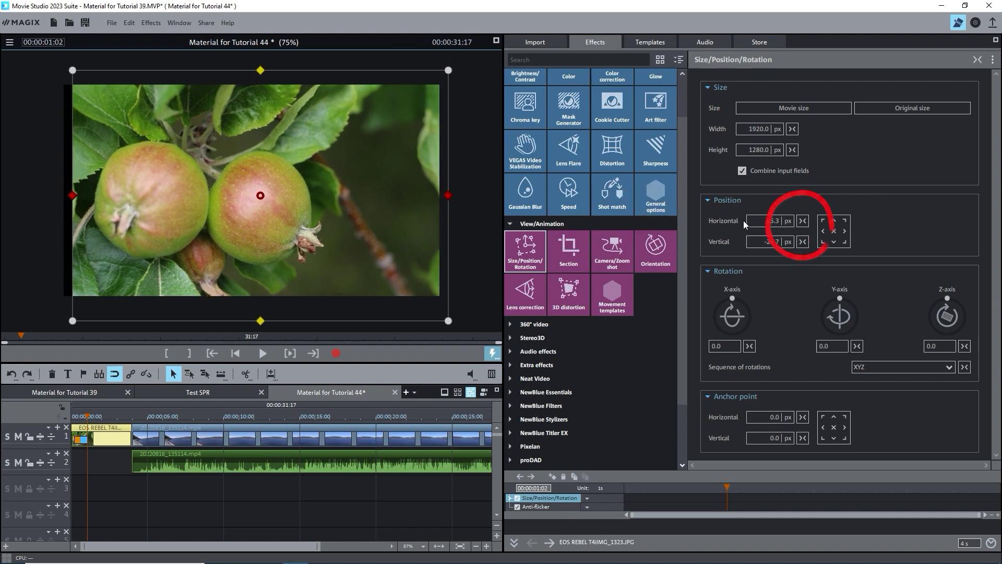
{"action": "left_click", "coordinate": [802, 221]}
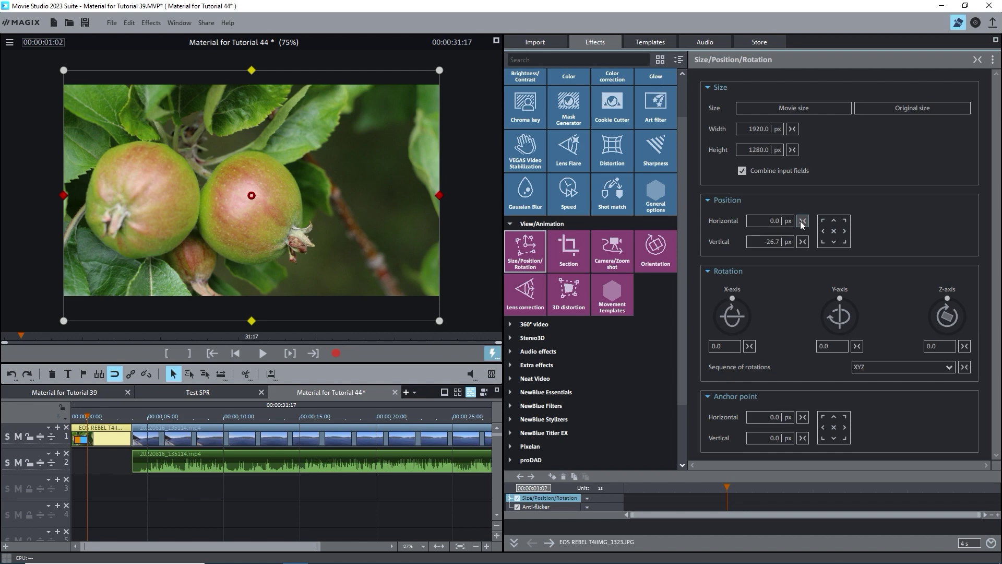
{"action": "left_click_drag", "start_coordinate": [439, 321], "coordinate": [526, 398]}
{"action": "left_click_drag", "start_coordinate": [751, 129], "coordinate": [757, 265]}
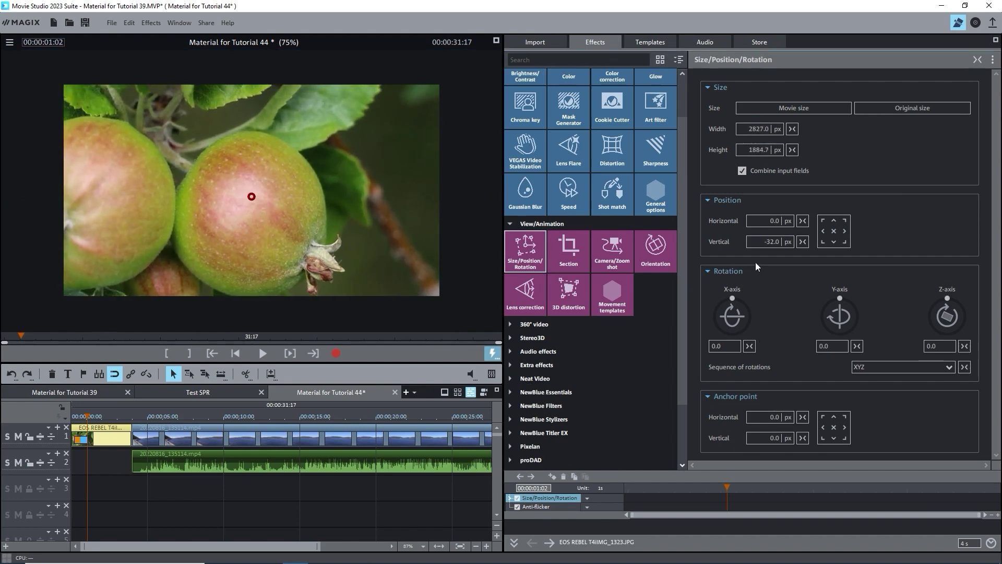
{"action": "left_click", "coordinate": [786, 109]}
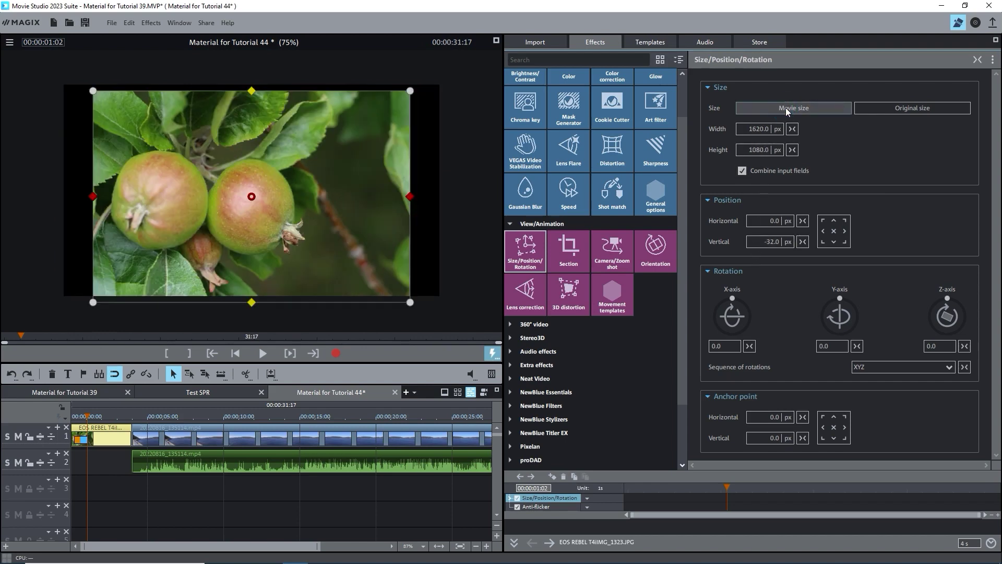
- Zero the photo's vertical position and enable 'Automatically adjust new images to fill screen' in movie settings
{"action": "left_click", "coordinate": [786, 107]}
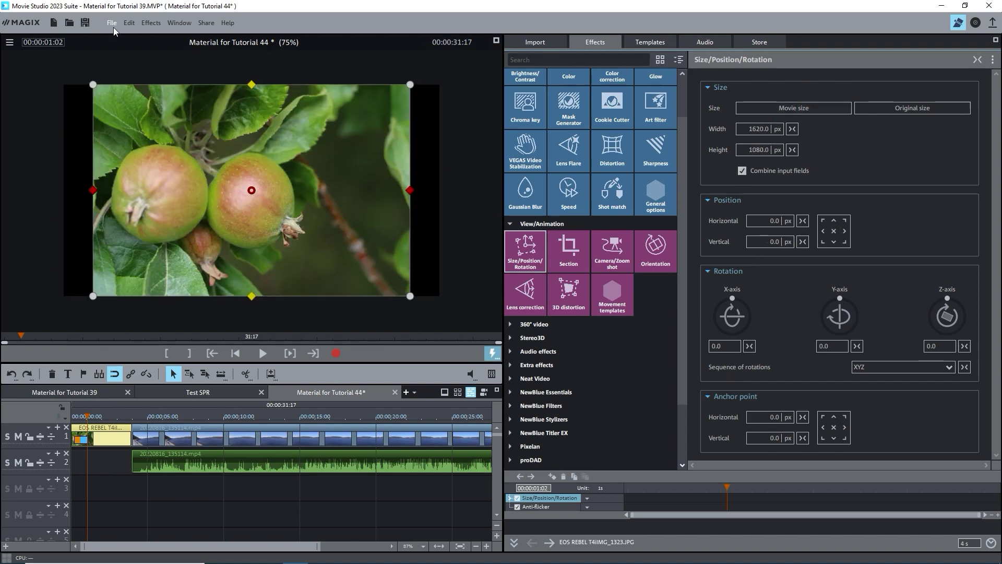
{"action": "left_click", "coordinate": [112, 23]}
{"action": "mouse_move", "coordinate": [156, 231]}
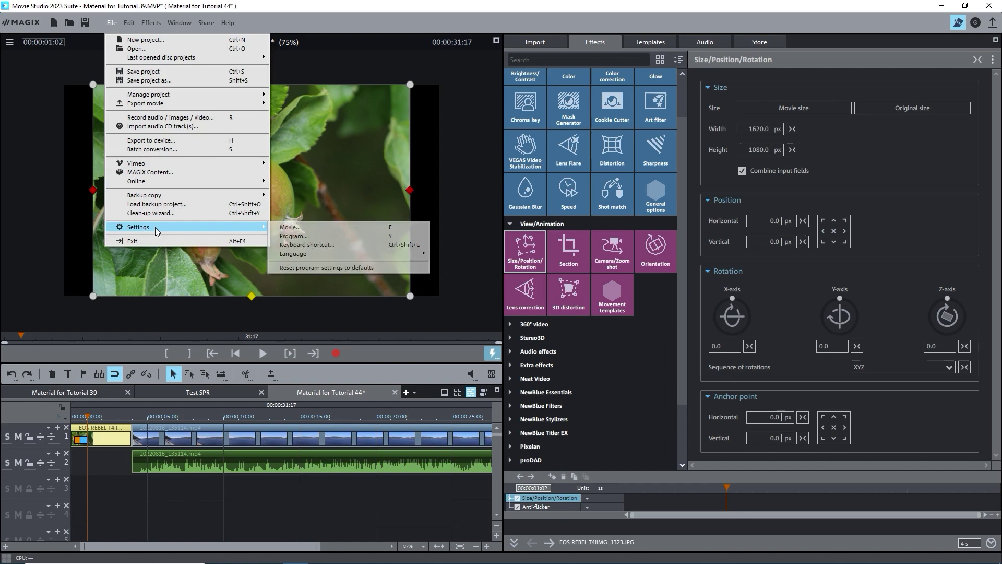
{"action": "left_click", "coordinate": [291, 227]}
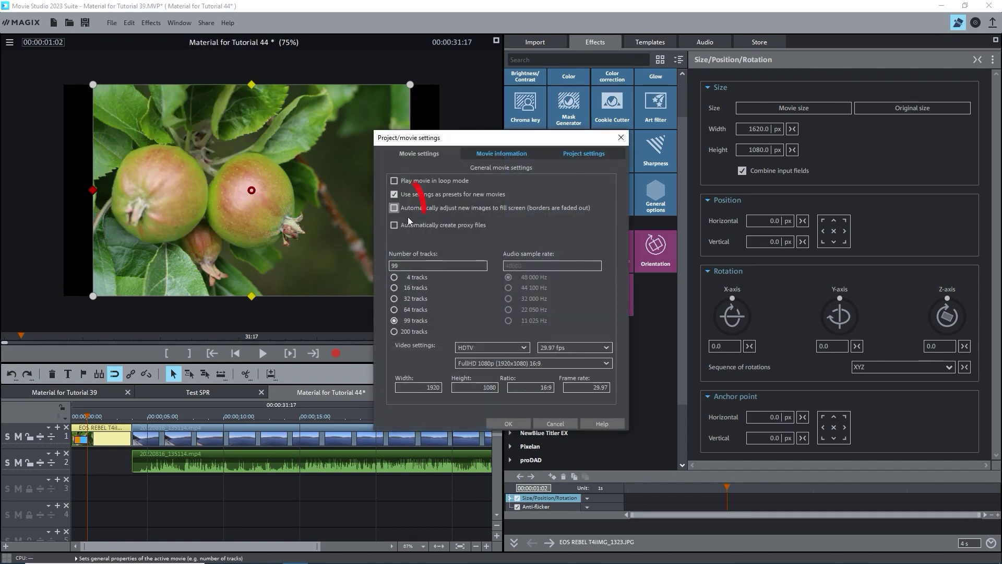
{"action": "left_click", "coordinate": [396, 209]}
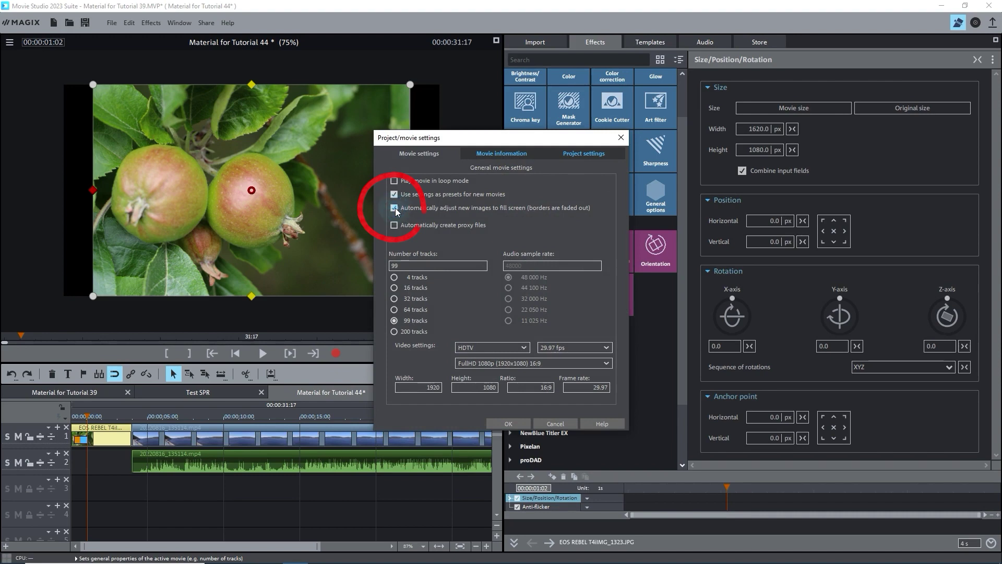
{"action": "left_click", "coordinate": [508, 424]}
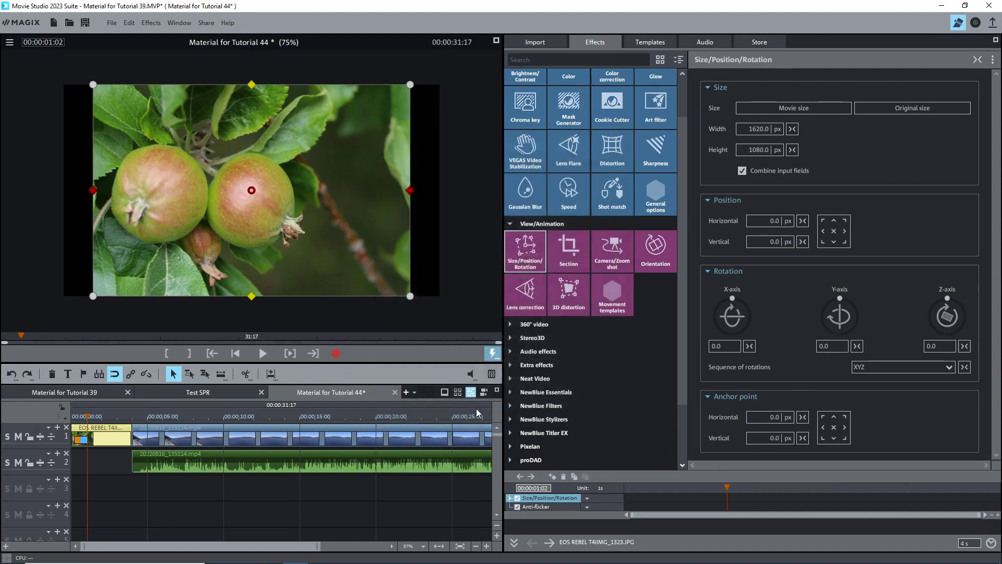
- Crop the apple photo to fit the screen and review its size and position settings
{"action": "right_click", "coordinate": [110, 443]}
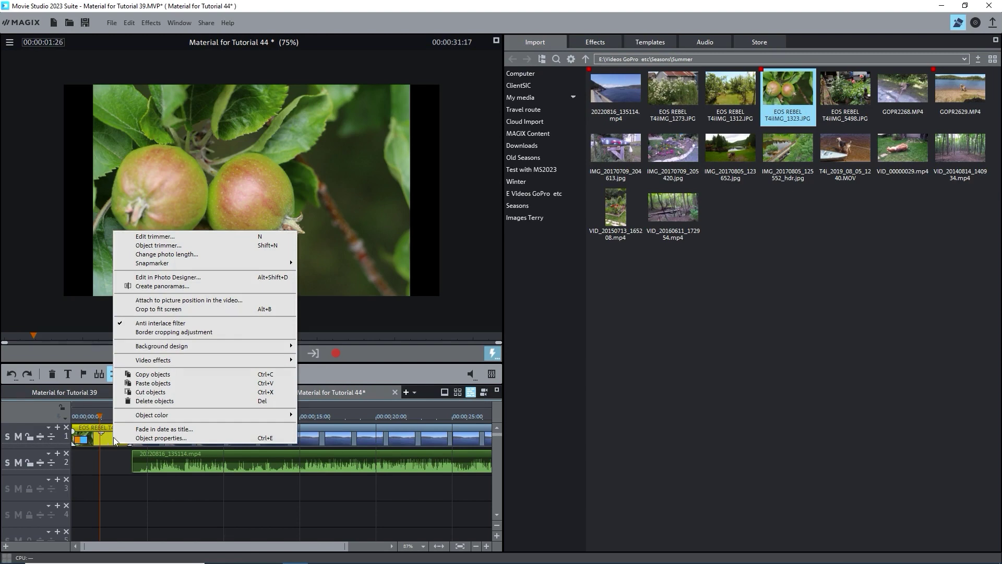
{"action": "left_click", "coordinate": [162, 310]}
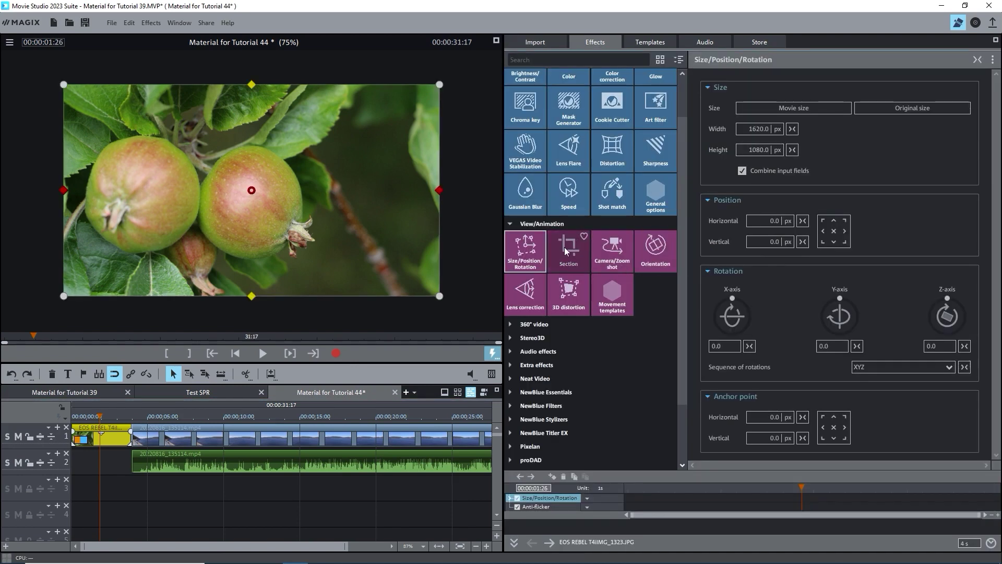
{"action": "left_click", "coordinate": [564, 248]}
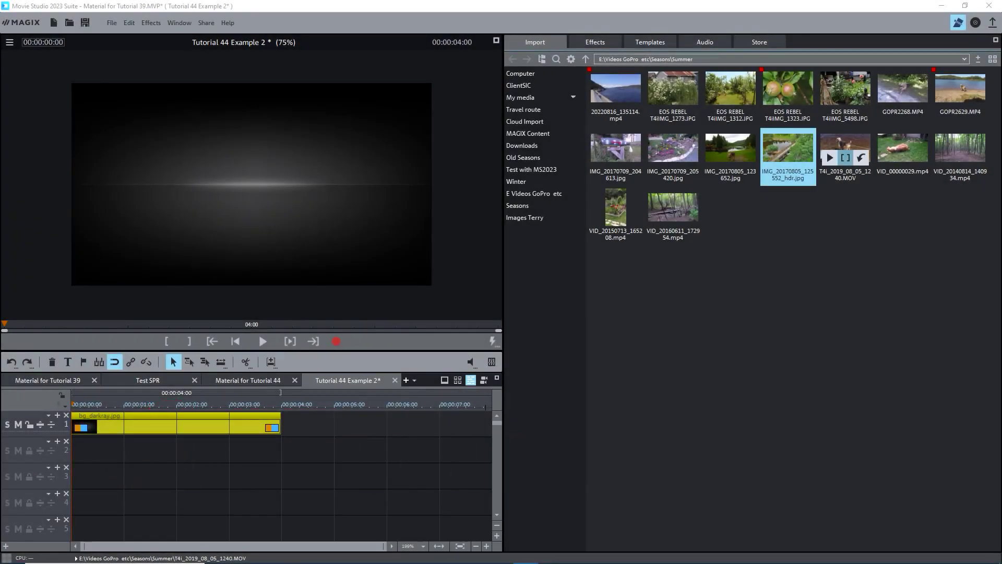
- Set the preview to 100% and add the mailbox, garden, dog and bridge photos to tracks 2–5
{"action": "left_click", "coordinate": [9, 42]}
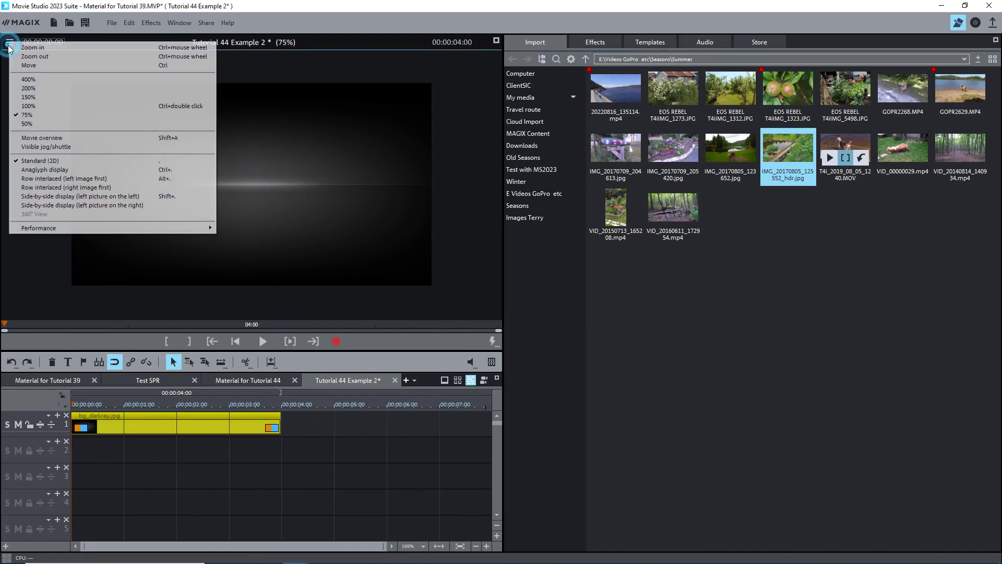
{"action": "left_click", "coordinate": [26, 106]}
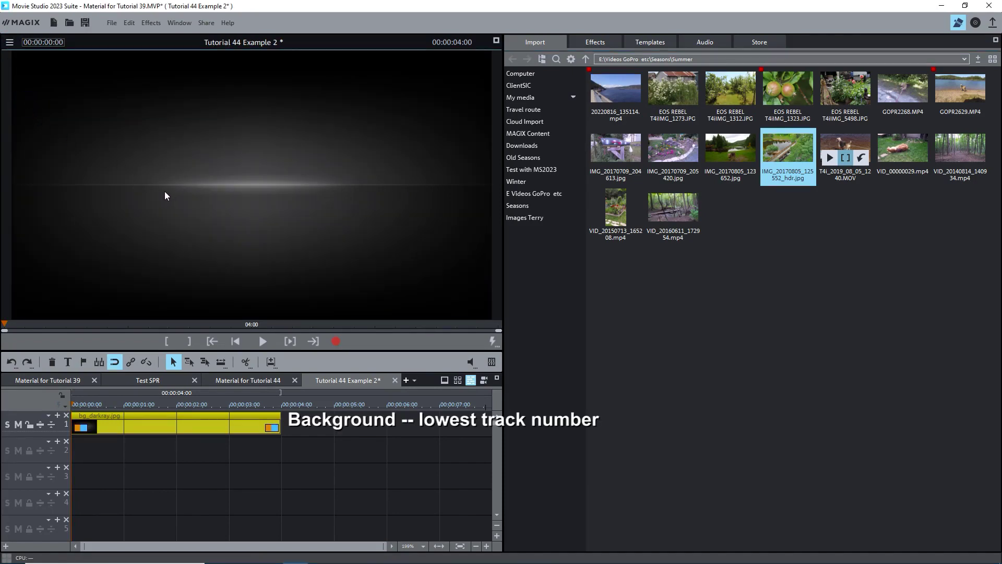
{"action": "left_click", "coordinate": [623, 157]}
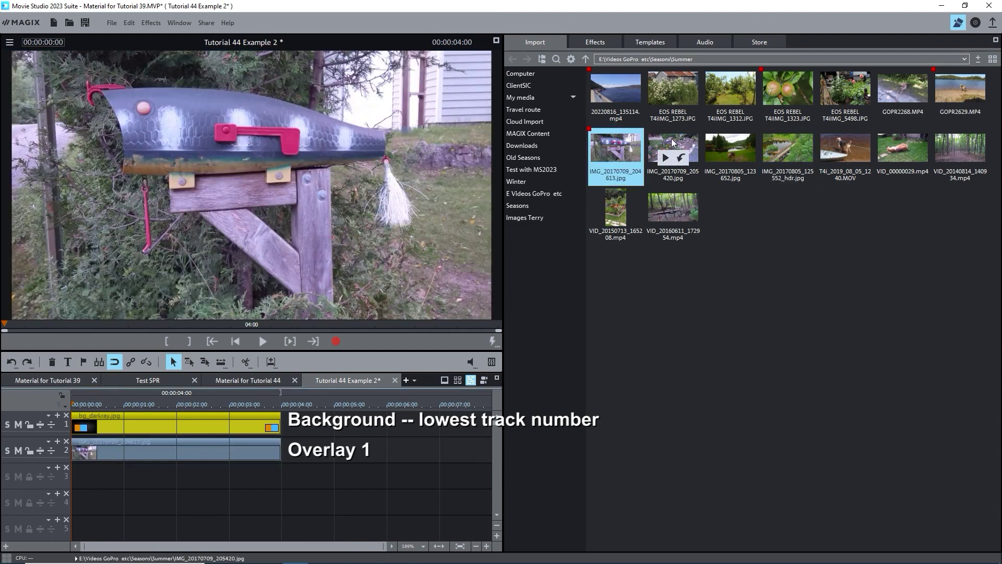
{"action": "left_click_drag", "start_coordinate": [673, 143], "coordinate": [87, 476]}
{"action": "left_click_drag", "start_coordinate": [731, 151], "coordinate": [82, 503]}
{"action": "left_click_drag", "start_coordinate": [788, 152], "coordinate": [73, 529]}
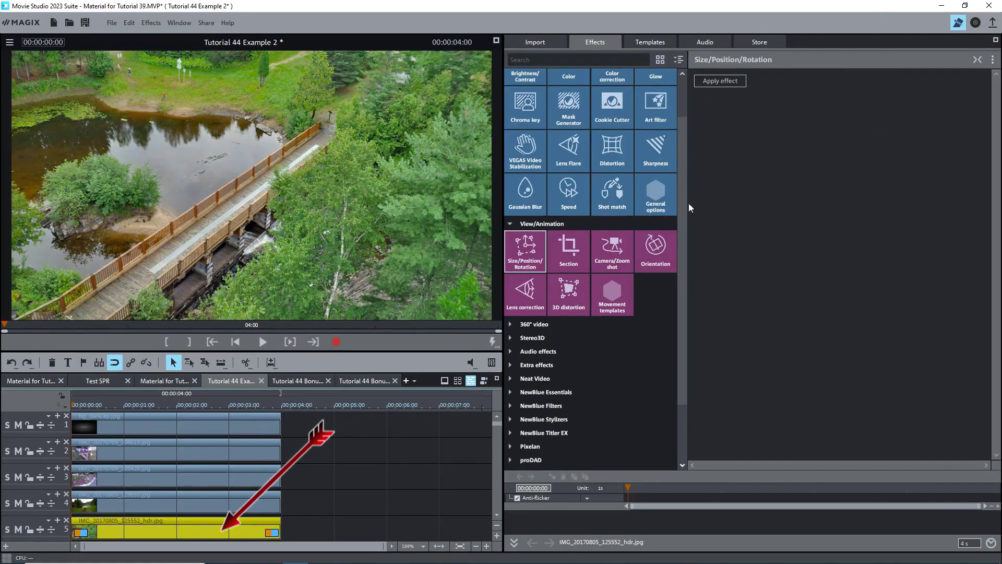
- Scale the bridge photo to 40% and place it in the lower-right corner
{"action": "left_click", "coordinate": [724, 82]}
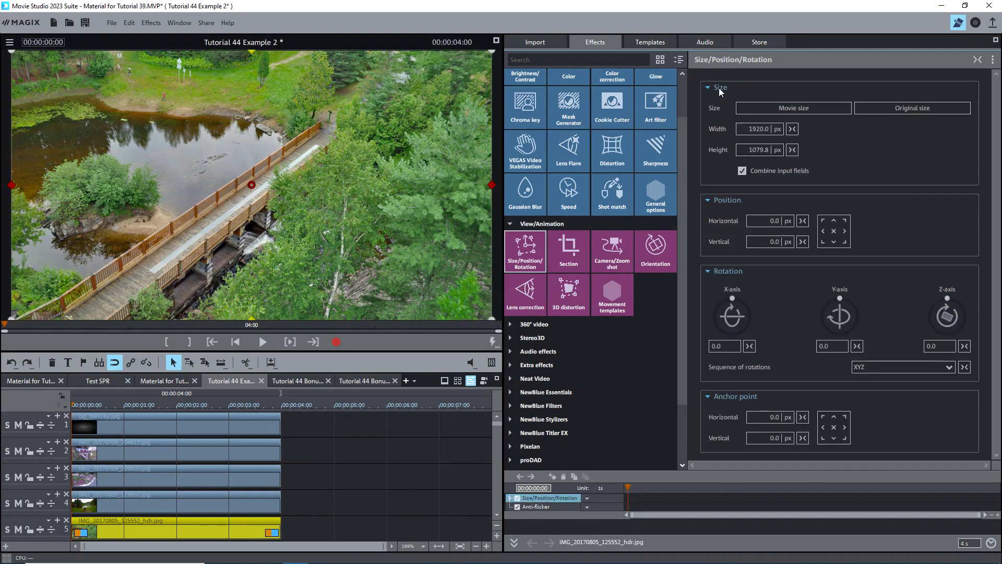
{"action": "left_click", "coordinate": [778, 129]}
{"action": "left_click", "coordinate": [761, 129]}
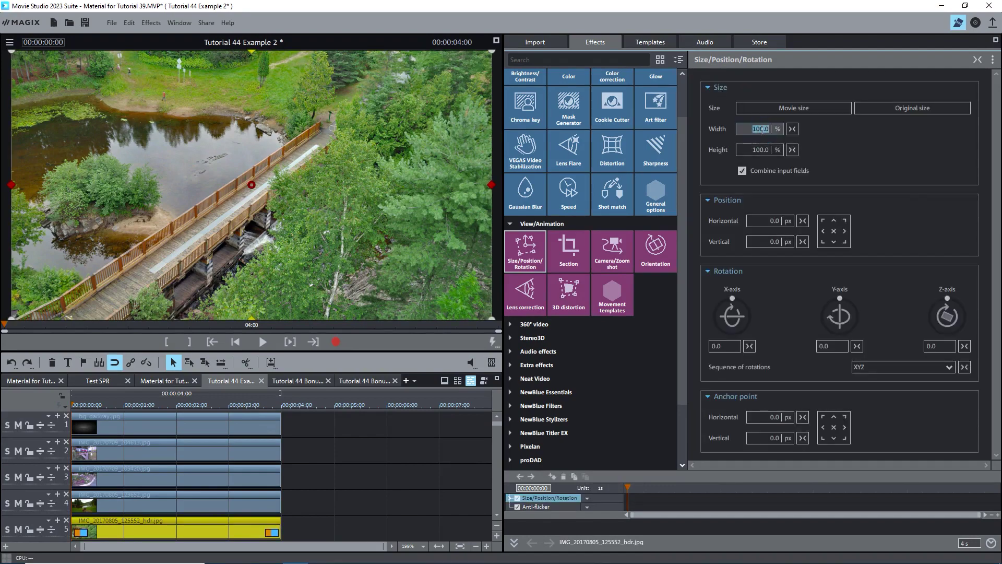
{"action": "type", "text": "40"}
{"action": "key", "text": "Return"}
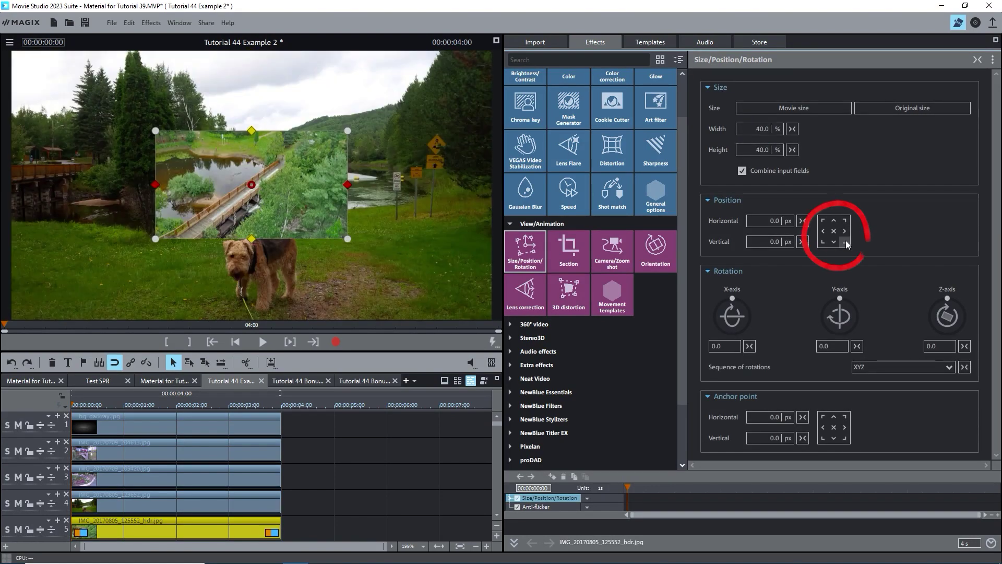
{"action": "left_click", "coordinate": [846, 240]}
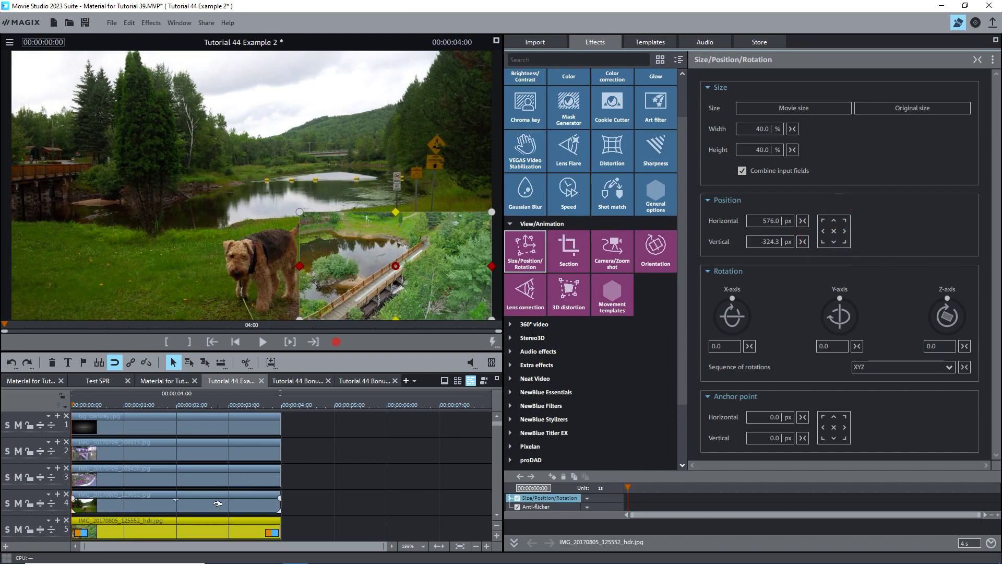
- Scale the dog photo to 40% and place it in the lower-left corner
{"action": "left_click", "coordinate": [217, 503]}
{"action": "left_click", "coordinate": [708, 81]}
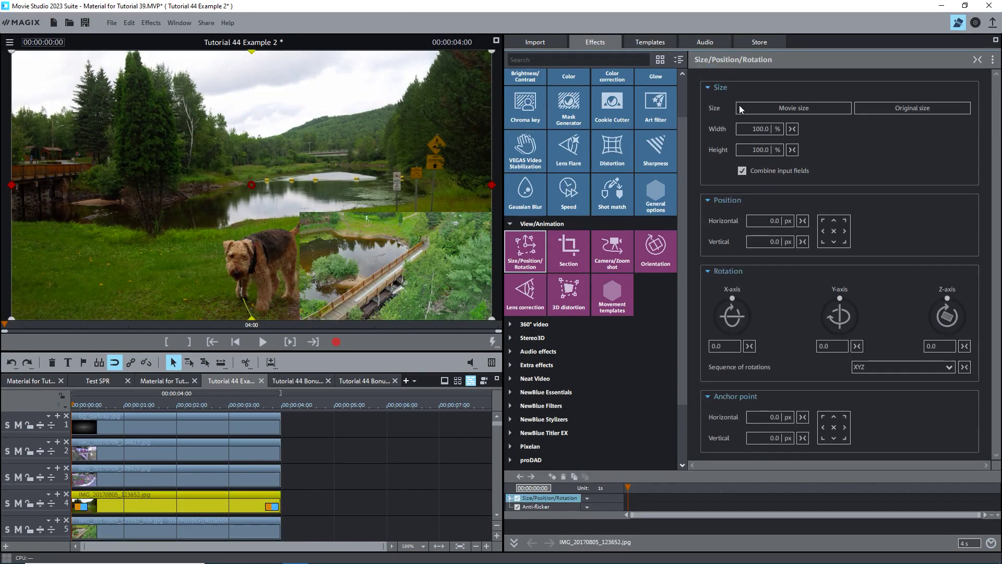
{"action": "double_click", "coordinate": [752, 123]}
{"action": "type", "text": "40"}
{"action": "key", "text": "Return"}
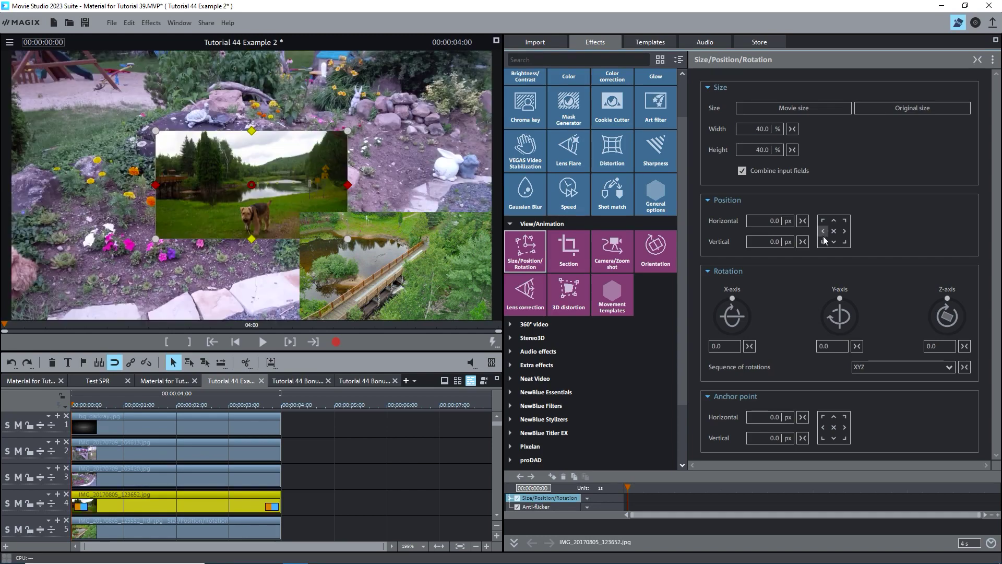
{"action": "left_click", "coordinate": [823, 242]}
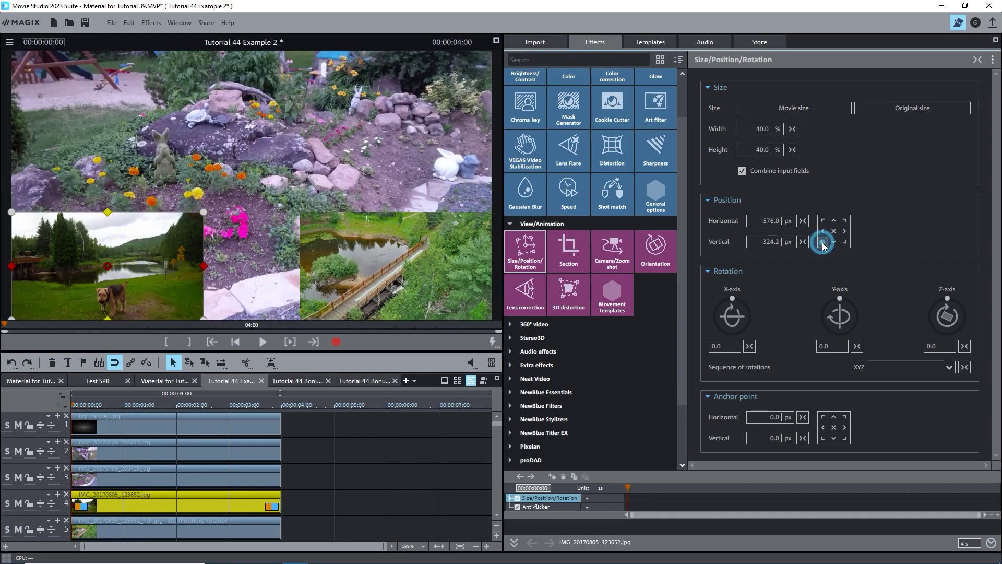
- Scale the garden photo to 40% and place it in the upper-right corner
{"action": "left_click", "coordinate": [176, 478]}
{"action": "left_click", "coordinate": [723, 82]}
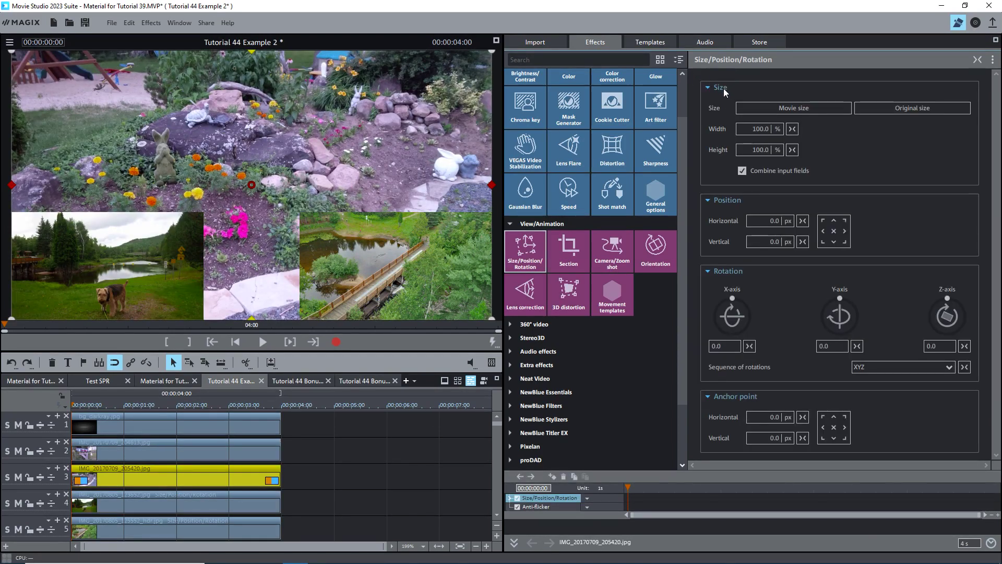
{"action": "double_click", "coordinate": [746, 129]}
{"action": "type", "text": "40"}
{"action": "key", "text": "Return"}
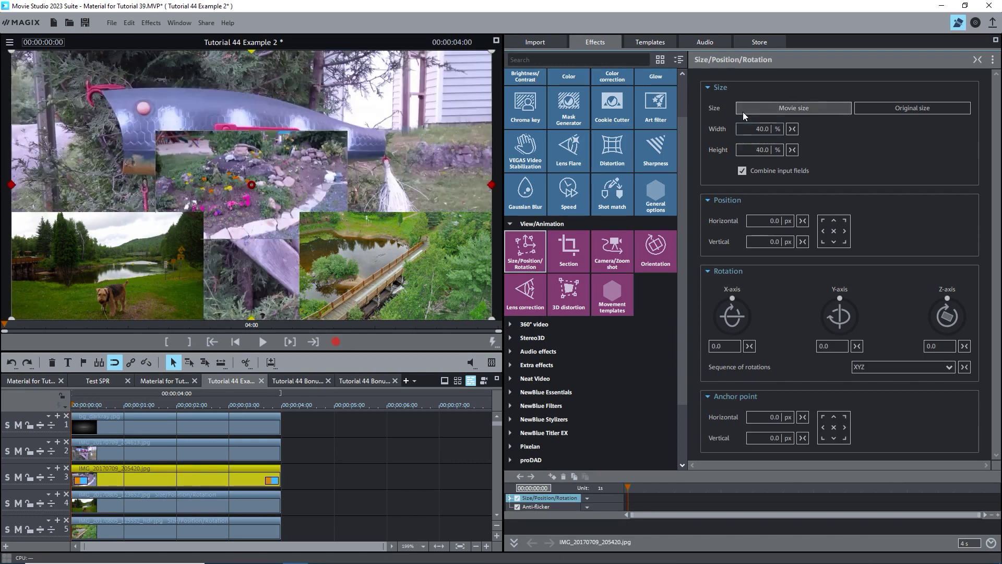
{"action": "left_click", "coordinate": [844, 220]}
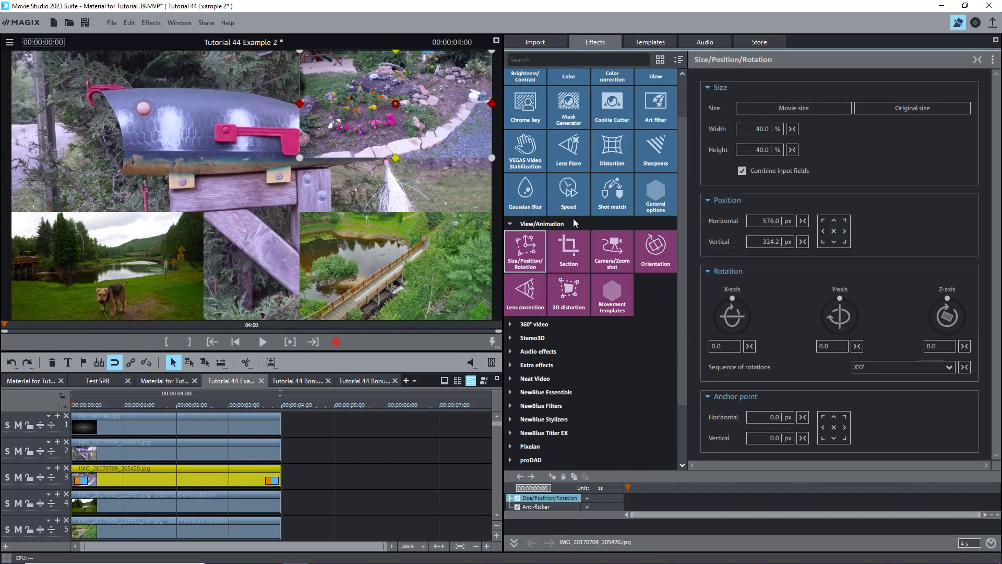
- Scale the mailbox photo to 40% and place it in the upper-left corner
{"action": "left_click", "coordinate": [210, 442]}
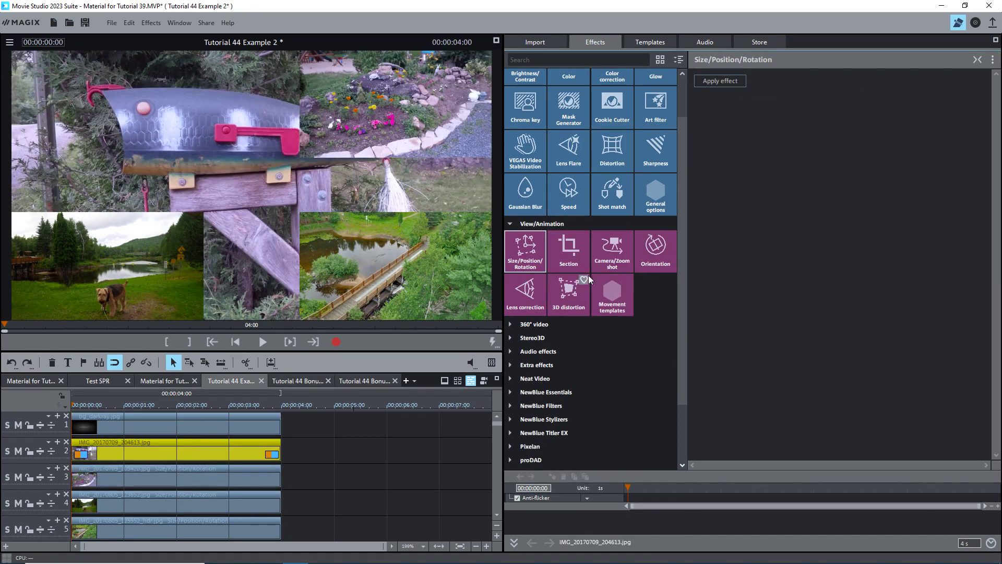
{"action": "left_click", "coordinate": [708, 83]}
{"action": "double_click", "coordinate": [757, 129]}
{"action": "type", "text": "40"}
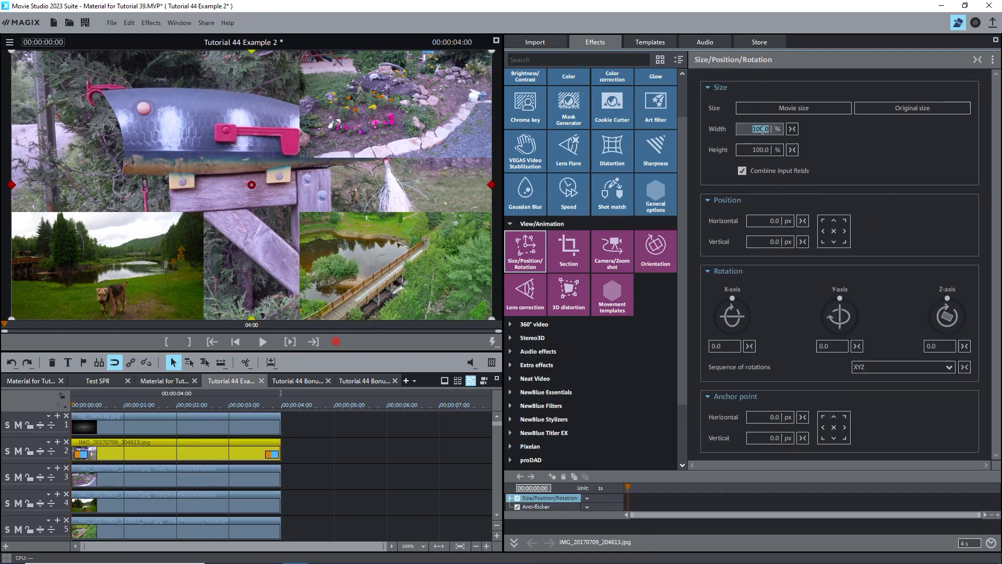
{"action": "key", "text": "Return"}
{"action": "left_click", "coordinate": [823, 220]}
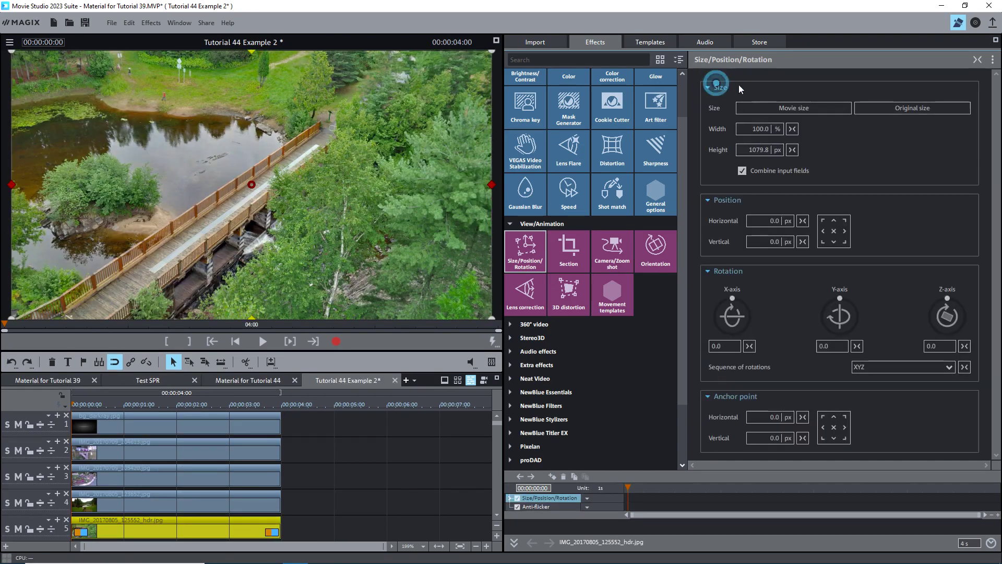
- Set the bridge photo's width to 40% and copy its video effects
{"action": "left_click", "coordinate": [758, 128]}
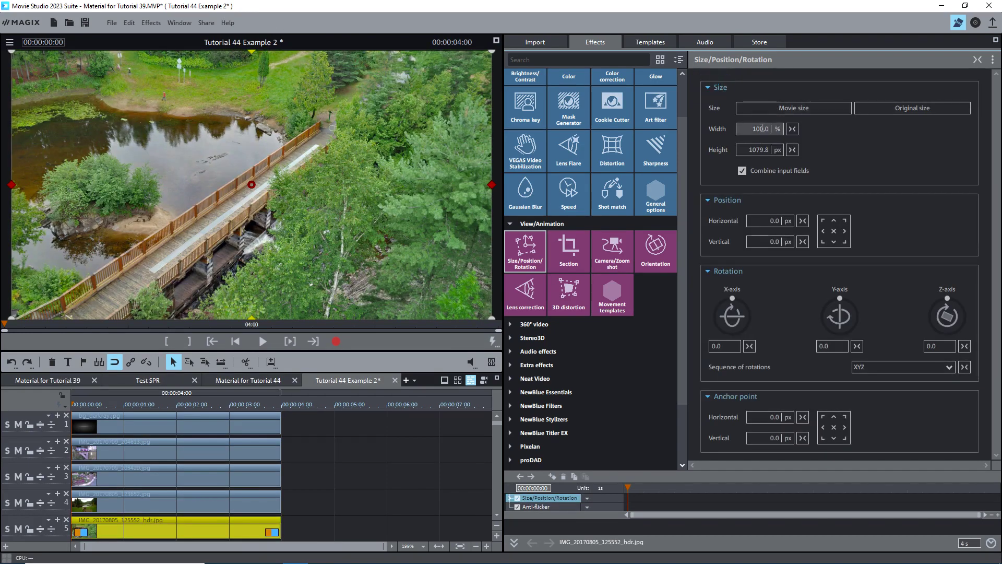
{"action": "type", "text": "40"}
{"action": "key", "text": "Return"}
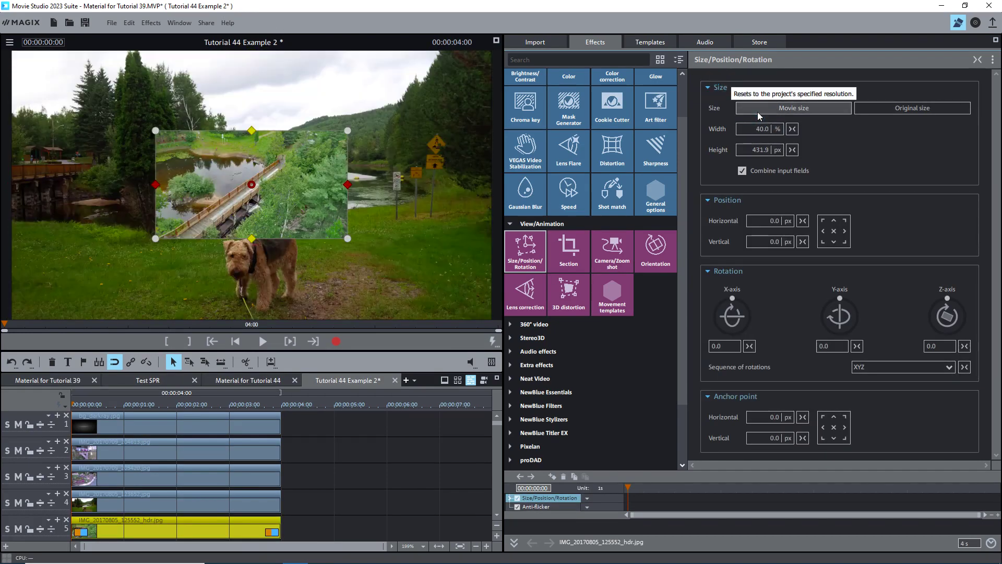
{"action": "right_click", "coordinate": [192, 532]}
{"action": "mouse_move", "coordinate": [269, 457]}
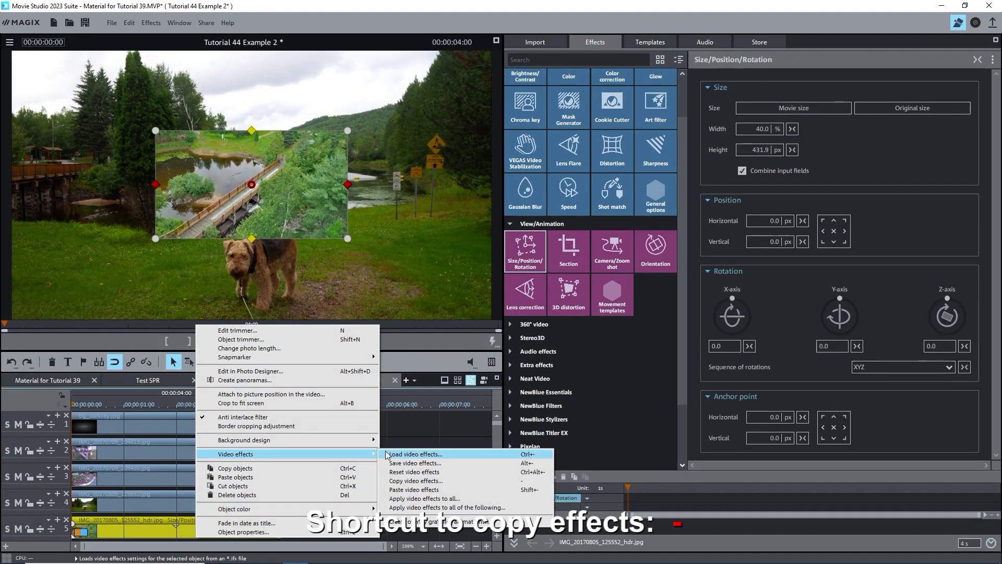
{"action": "left_click", "coordinate": [404, 481]}
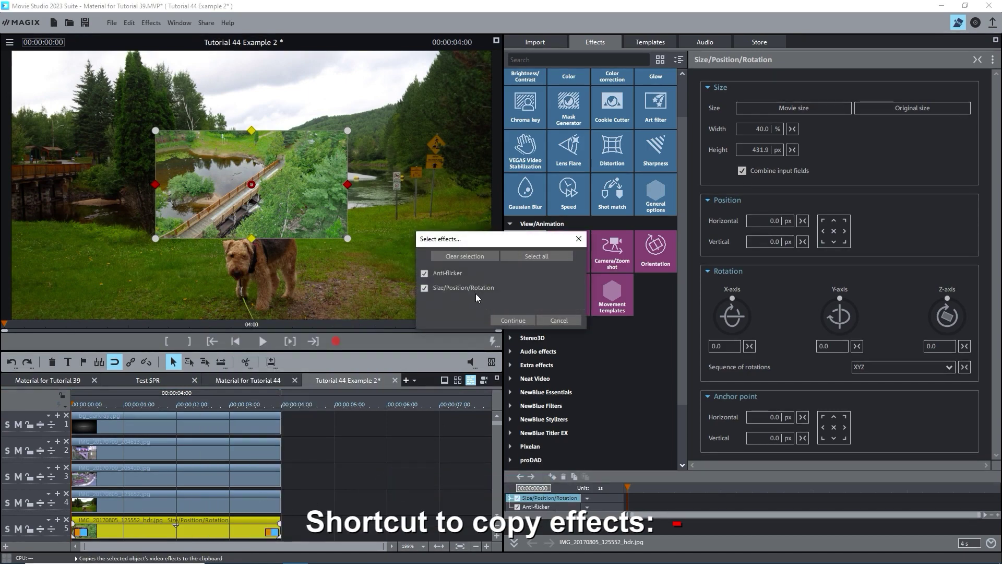
{"action": "left_click", "coordinate": [512, 323]}
- Paste the copied video effects onto the clips on tracks 2 to 4
{"action": "left_click_drag", "start_coordinate": [316, 445], "coordinate": [220, 485]}
{"action": "right_click", "coordinate": [242, 458]}
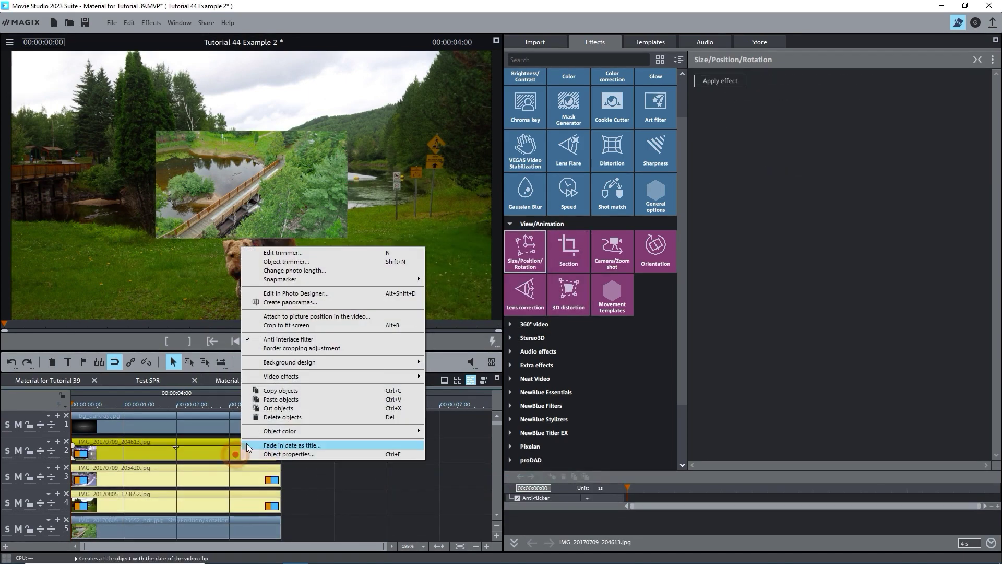
{"action": "mouse_move", "coordinate": [397, 376]}
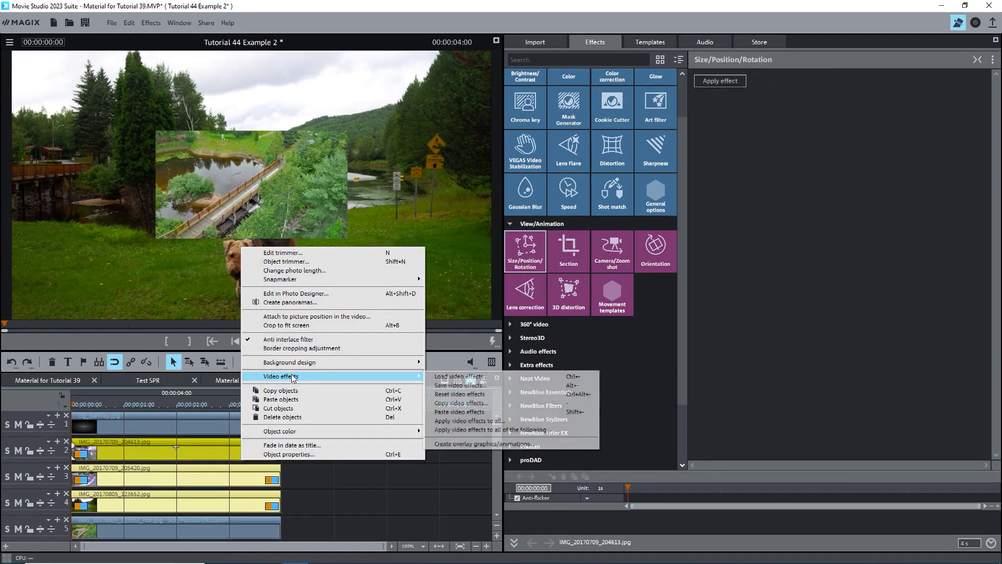
{"action": "left_click", "coordinate": [451, 413]}
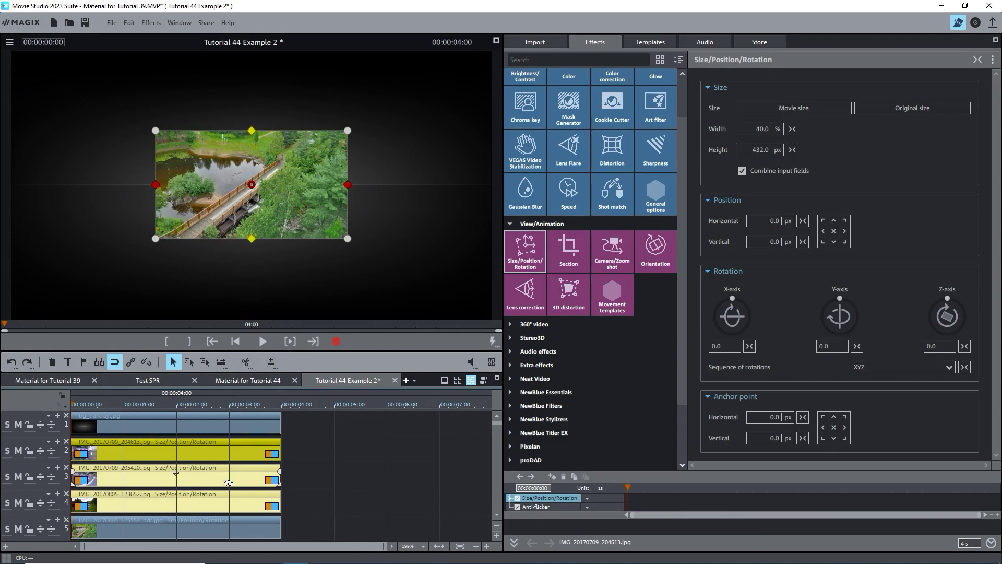
- Send bridge to bottom-right, dog to bottom-left, garden to top-right, mailbox to top-left
{"action": "left_click", "coordinate": [183, 528]}
{"action": "left_click", "coordinate": [845, 241]}
{"action": "left_click", "coordinate": [182, 502]}
{"action": "left_click", "coordinate": [823, 241]}
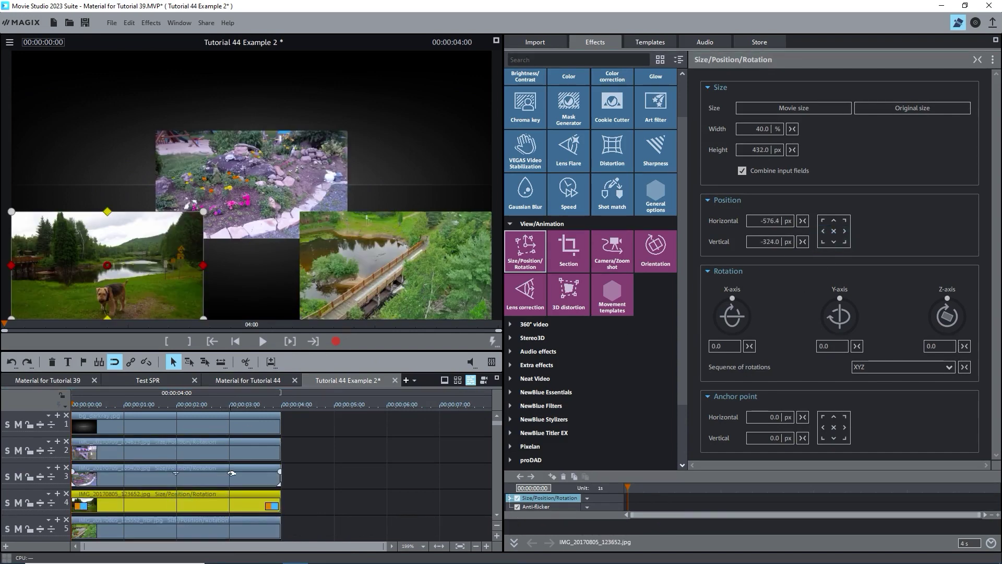
{"action": "left_click", "coordinate": [232, 473]}
{"action": "left_click", "coordinate": [845, 220]}
{"action": "left_click", "coordinate": [157, 452]}
{"action": "left_click", "coordinate": [823, 220]}
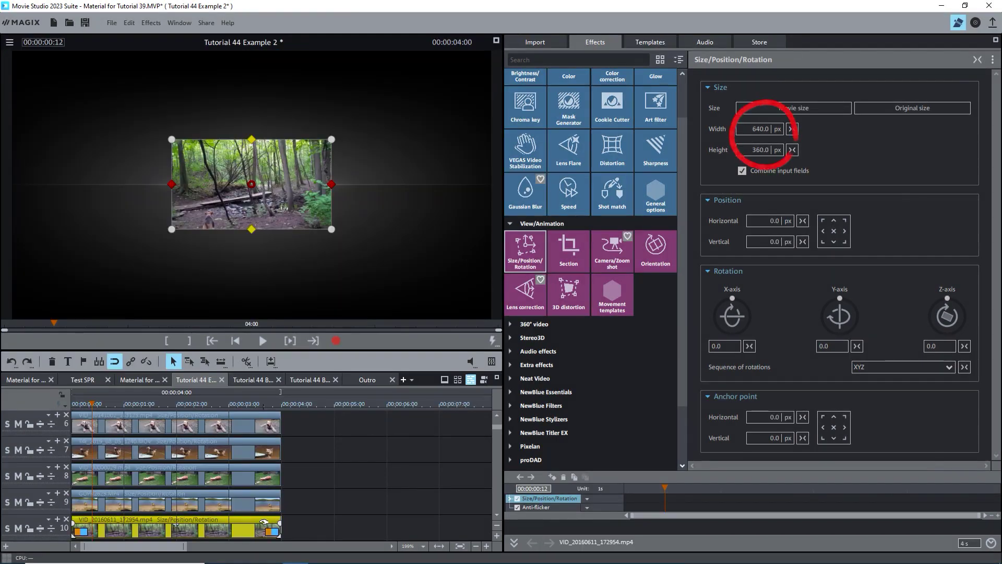
- Move the forest clip to the bottom-right cell, the dog-on-grass clip bottom-left, and another into an empty cell
{"action": "left_click", "coordinate": [844, 241]}
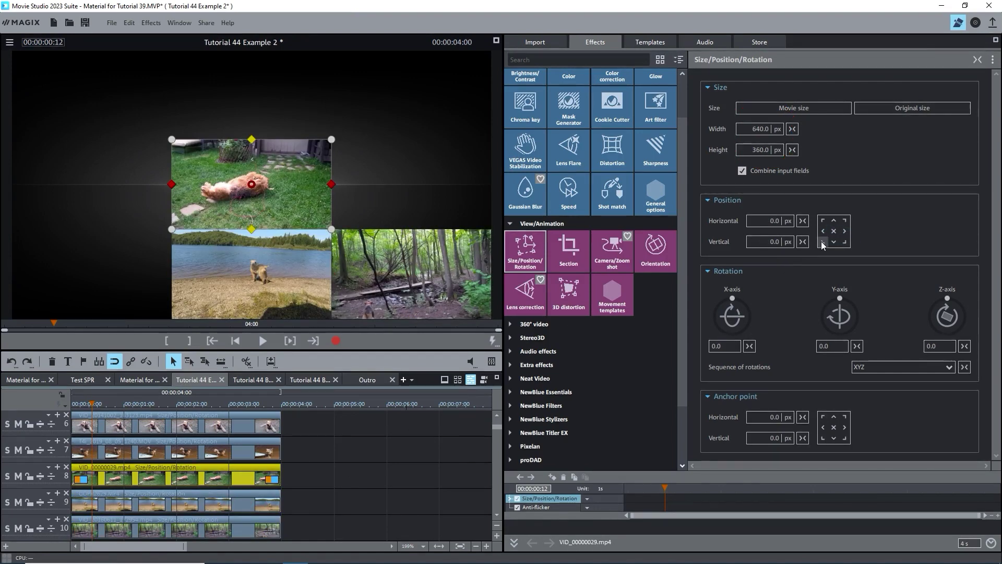
{"action": "left_click", "coordinate": [823, 242]}
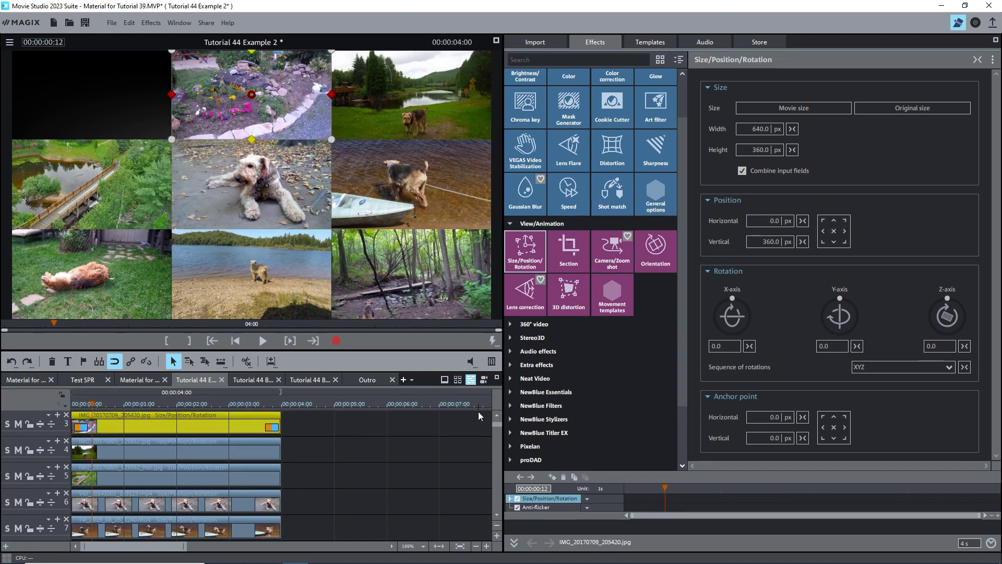
{"action": "left_click", "coordinate": [237, 450]}
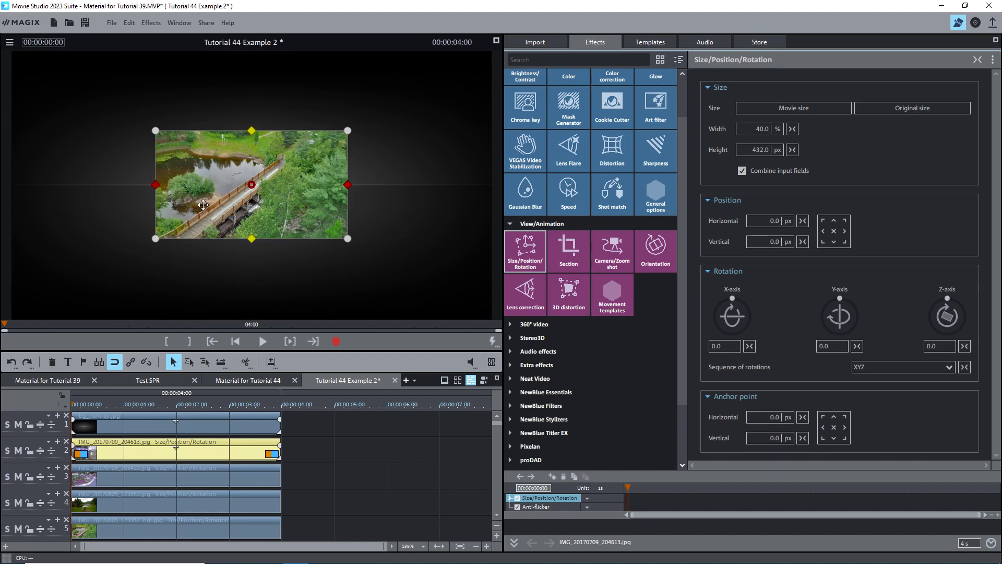
- Tilt the photos on tracks 5, 4, 3 and 2 around their bottom-left corners (37.2°, 16.5°, -14.0°, mailbox)
{"action": "left_click", "coordinate": [183, 530]}
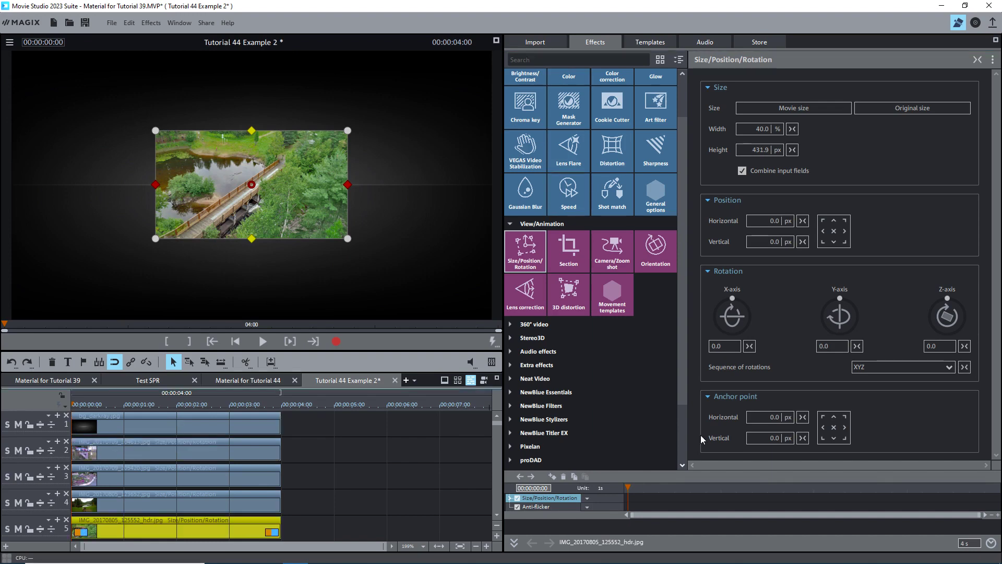
{"action": "left_click", "coordinate": [824, 438]}
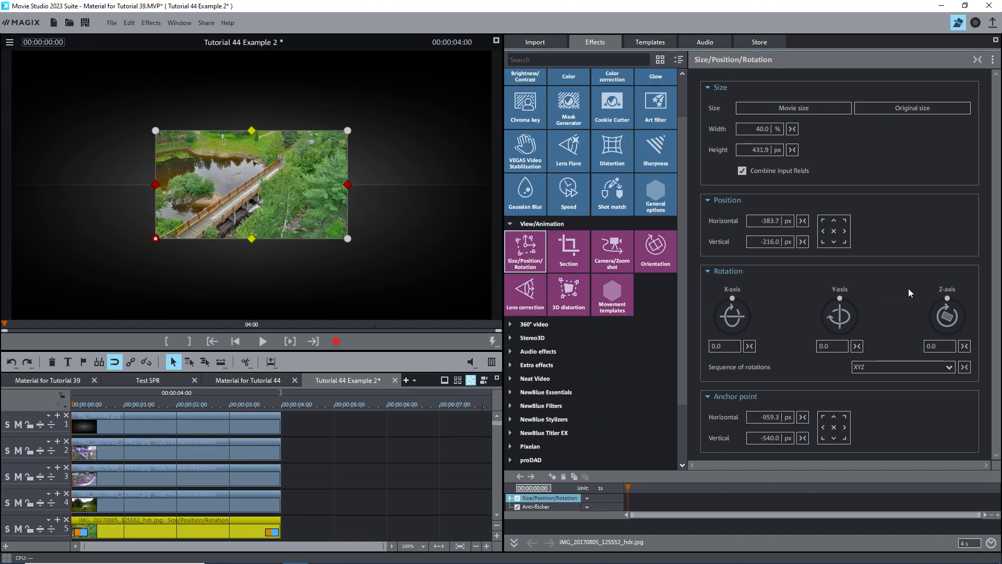
{"action": "left_click_drag", "start_coordinate": [947, 299], "coordinate": [960, 308]}
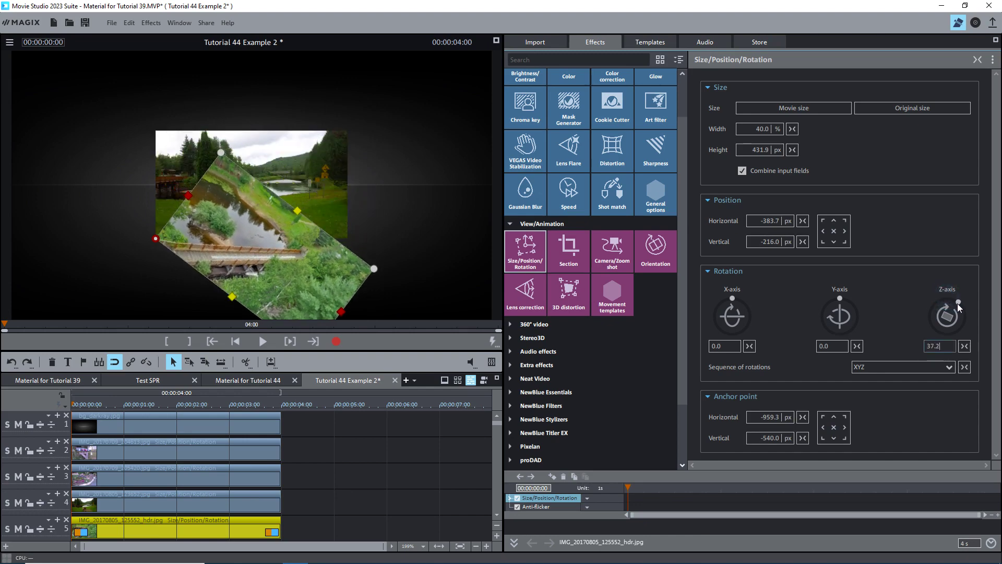
{"action": "left_click", "coordinate": [251, 503]}
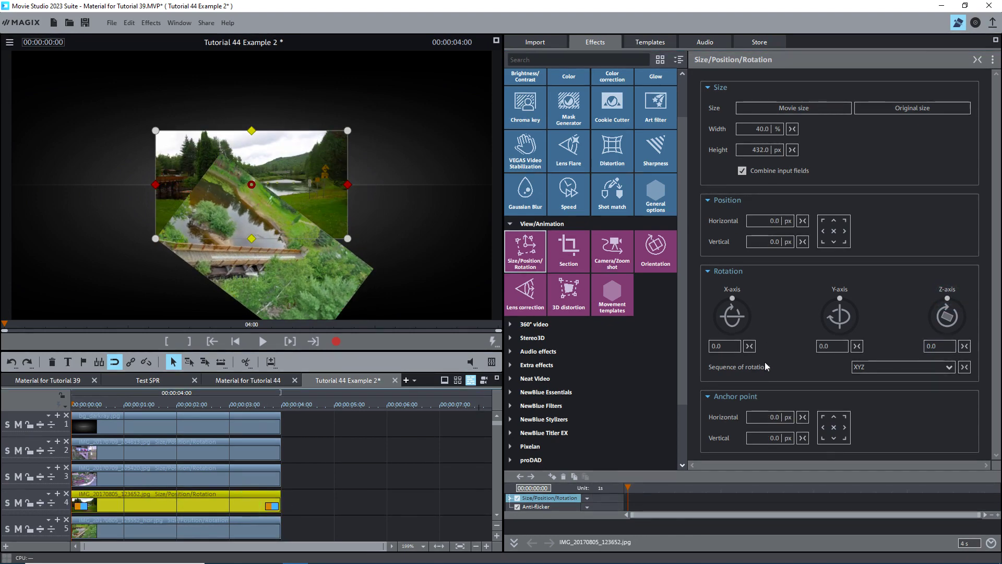
{"action": "left_click", "coordinate": [823, 438]}
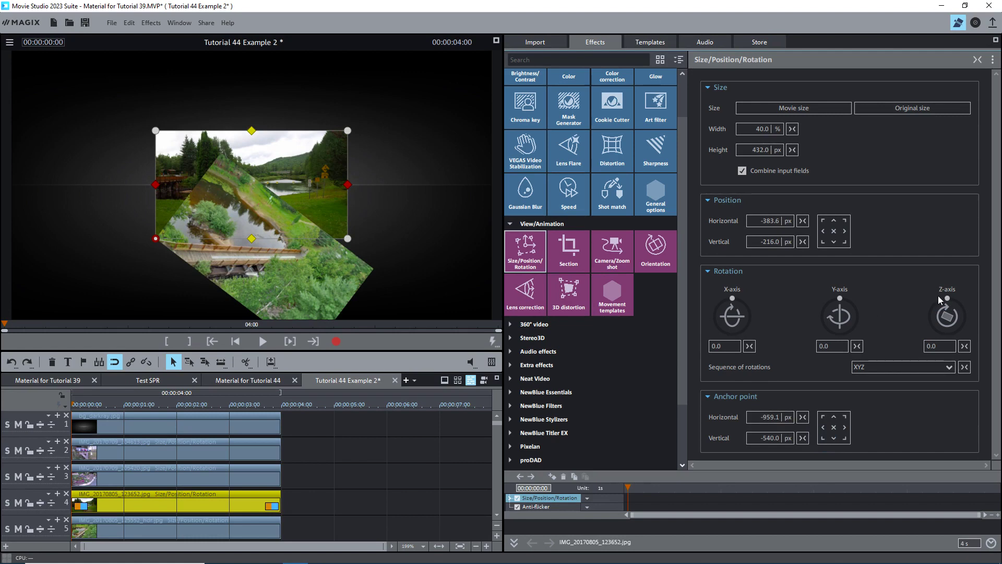
{"action": "left_click_drag", "start_coordinate": [947, 301], "coordinate": [954, 305]}
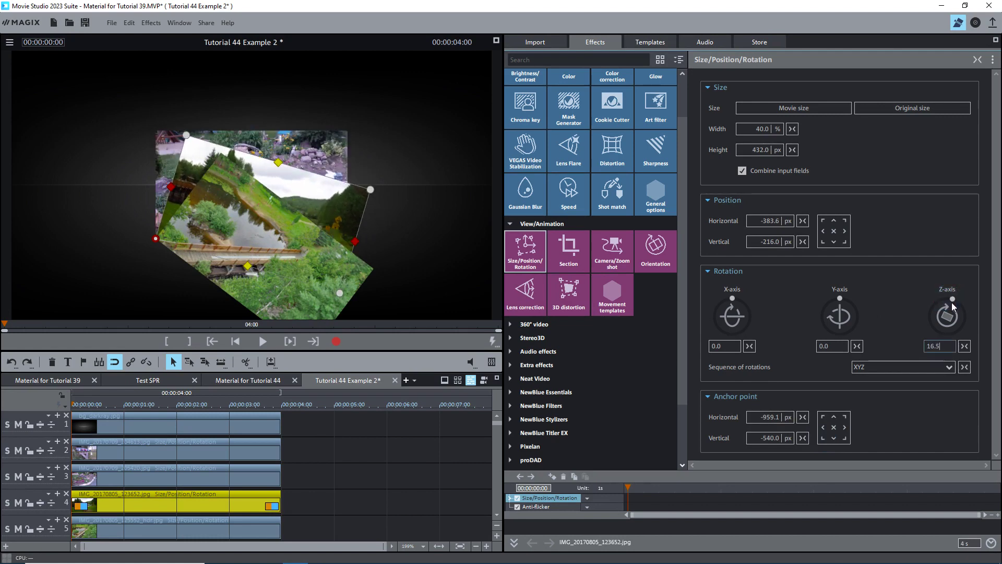
{"action": "left_click", "coordinate": [235, 473]}
{"action": "left_click", "coordinate": [823, 438]}
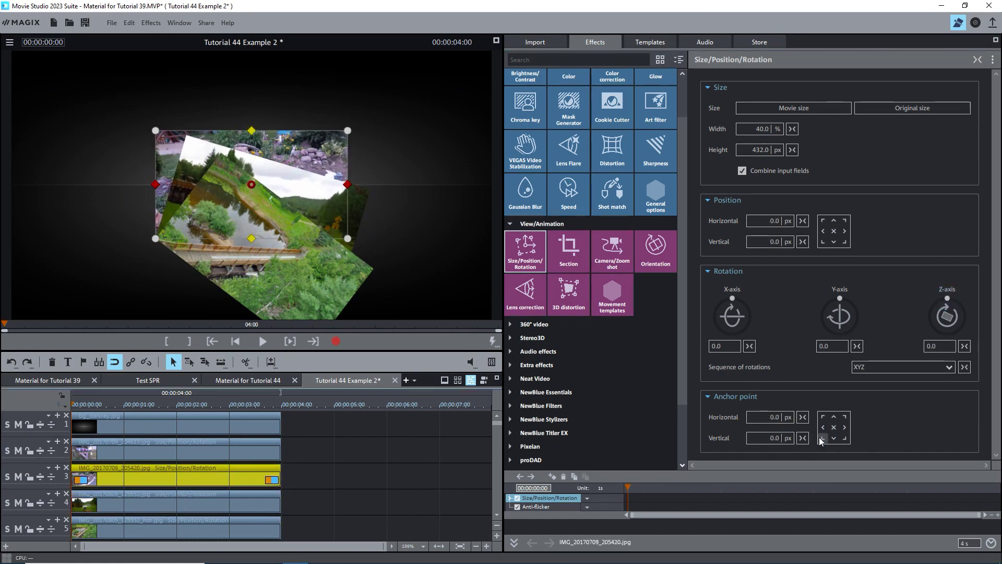
{"action": "left_click_drag", "start_coordinate": [947, 303], "coordinate": [940, 306]}
{"action": "left_click", "coordinate": [198, 459]}
{"action": "left_click", "coordinate": [823, 438]}
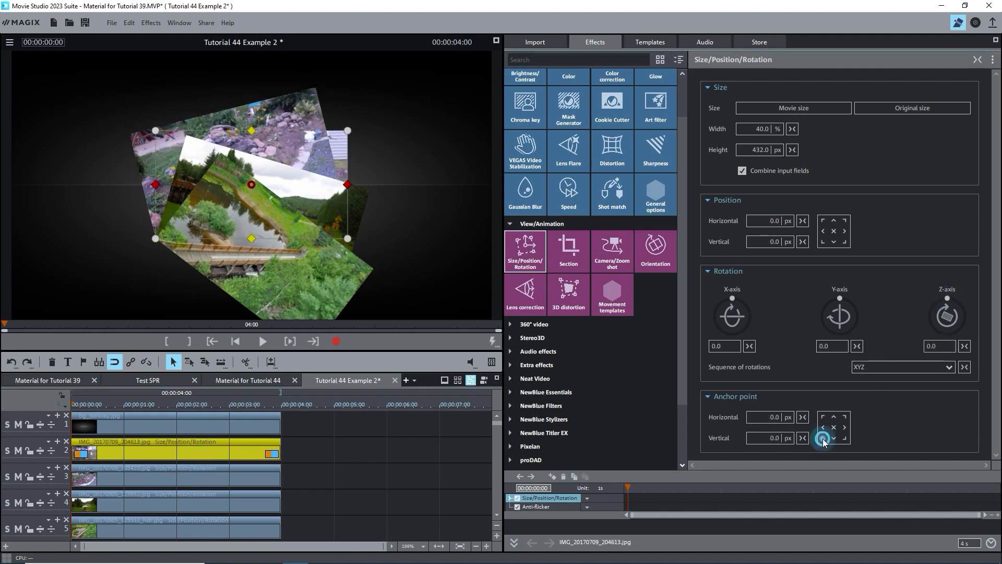
{"action": "left_click_drag", "start_coordinate": [939, 306], "coordinate": [946, 301]}
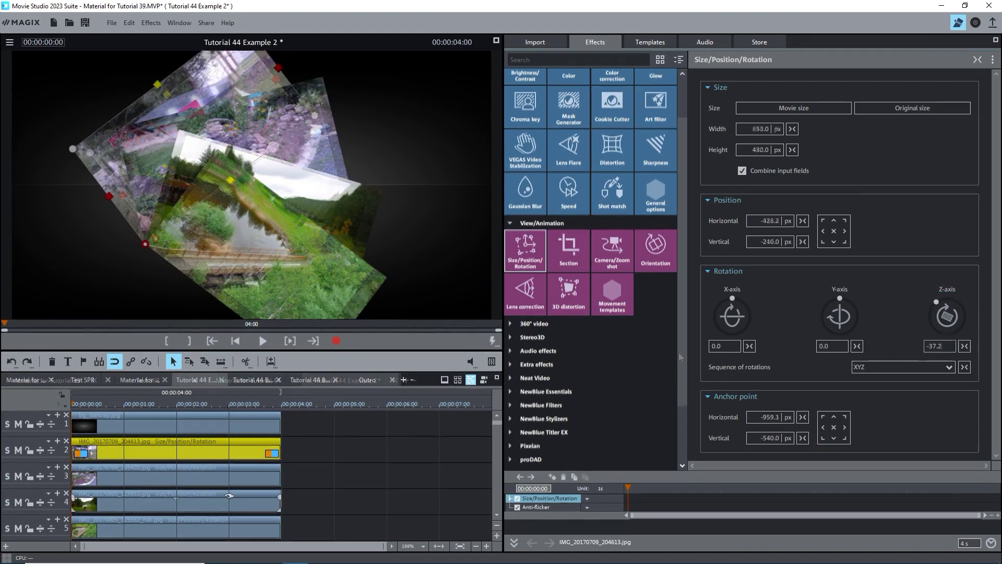
- Enlarge the mailbox photo in the preview and shift it upward
{"action": "left_click", "coordinate": [223, 250]}
{"action": "left_click", "coordinate": [183, 182]}
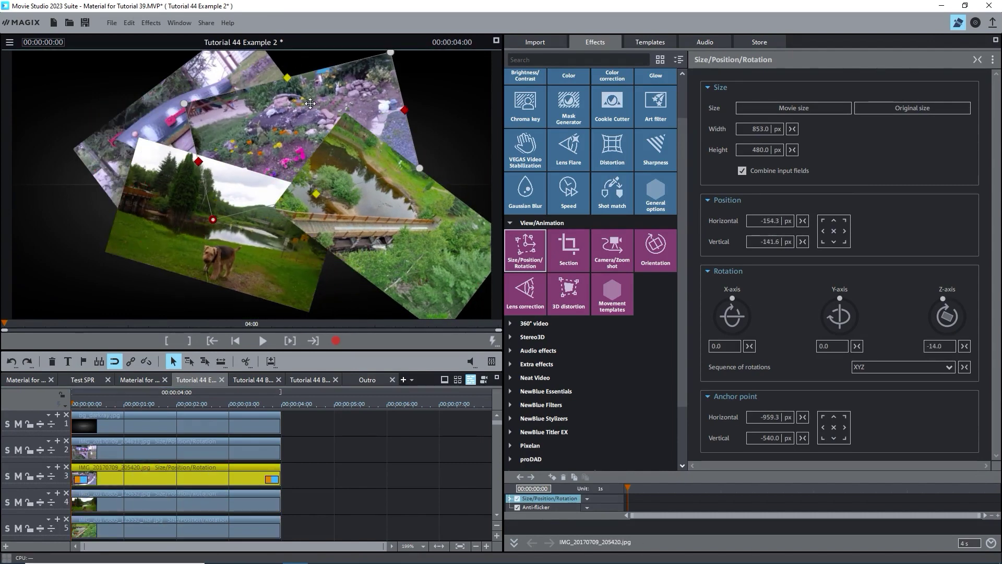
{"action": "left_click", "coordinate": [140, 115]}
{"action": "left_click_drag", "start_coordinate": [140, 116], "coordinate": [58, 141]}
{"action": "key", "text": "Escape"}
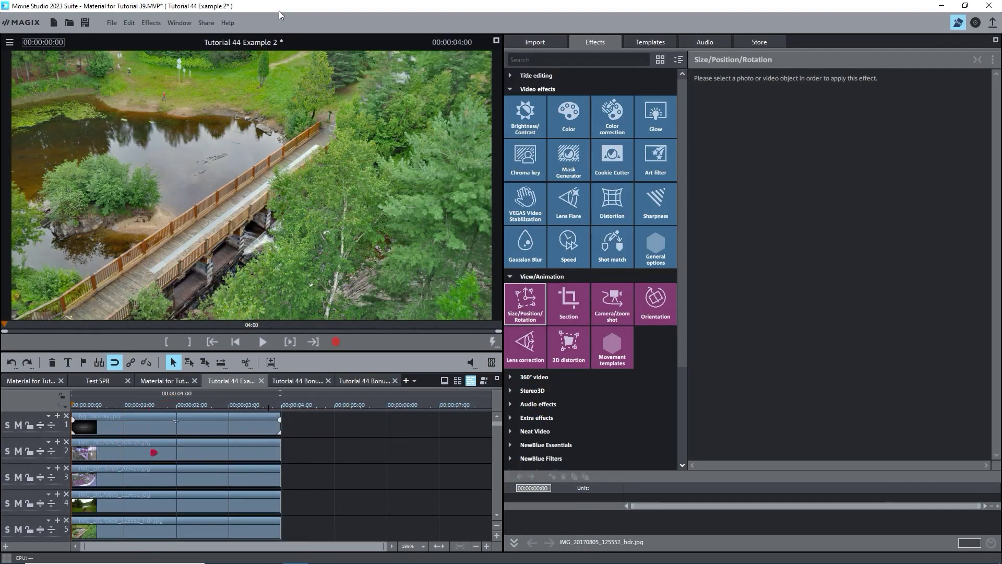
- Show the Picture-in-Picture Basic layouts under Design elements in Templates
{"action": "left_click", "coordinate": [650, 41]}
{"action": "left_click", "coordinate": [515, 156]}
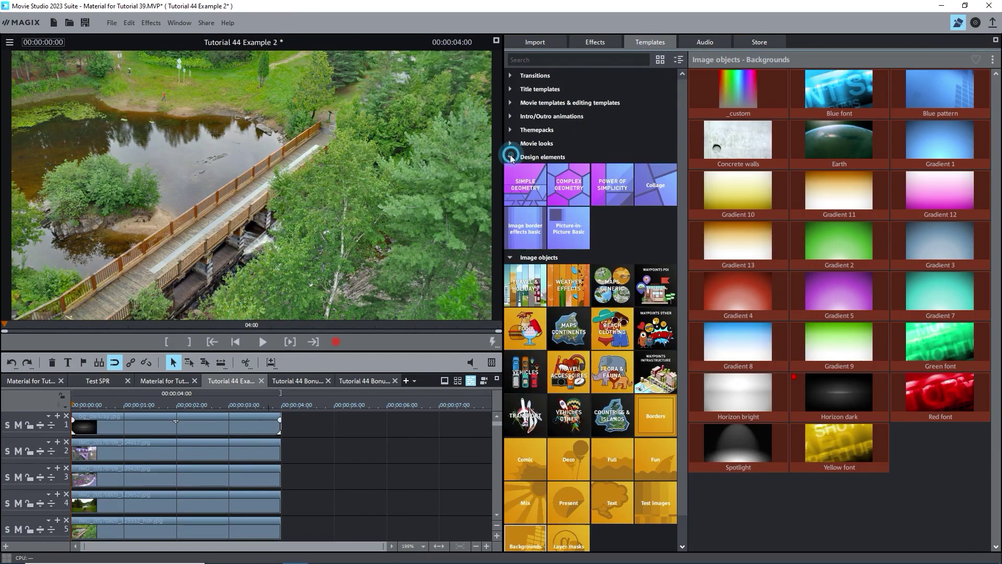
{"action": "left_click", "coordinate": [565, 228]}
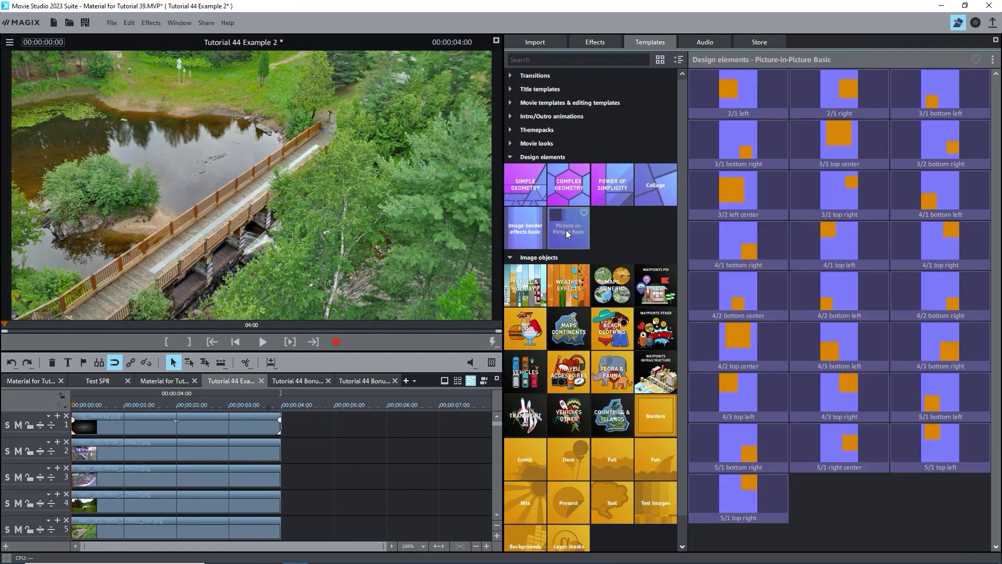
- Apply 4/1 bottom right, bottom left, top right and top left layouts to the clips on tracks 5, 4, 3, 2
{"action": "left_click", "coordinate": [260, 532]}
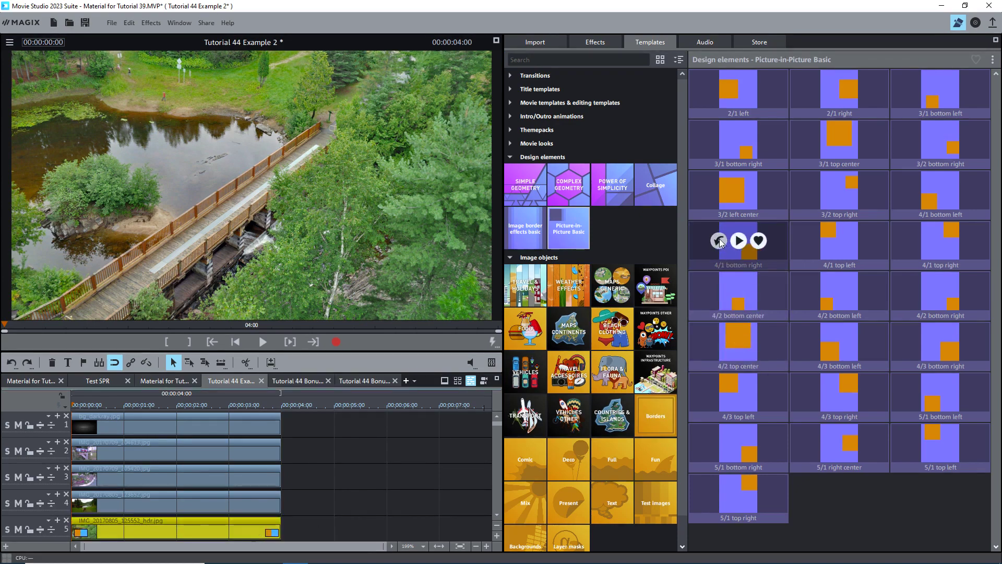
{"action": "left_click", "coordinate": [719, 241]}
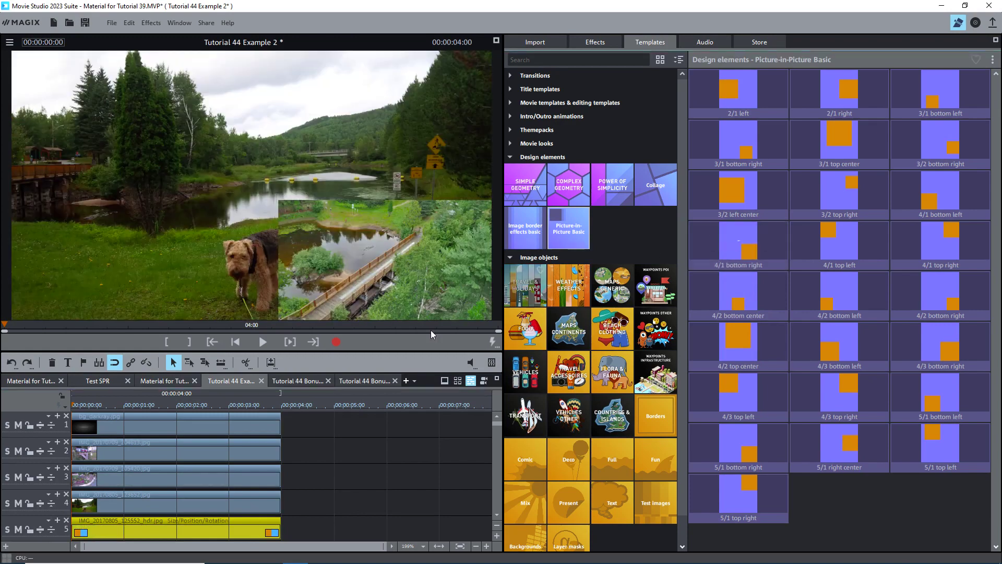
{"action": "left_click", "coordinate": [259, 501]}
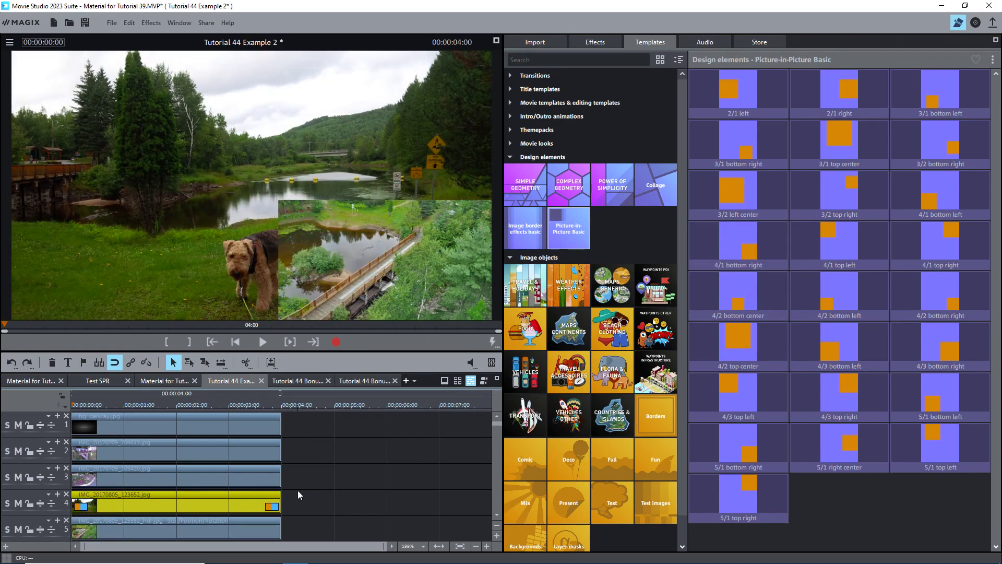
{"action": "left_click", "coordinate": [922, 190]}
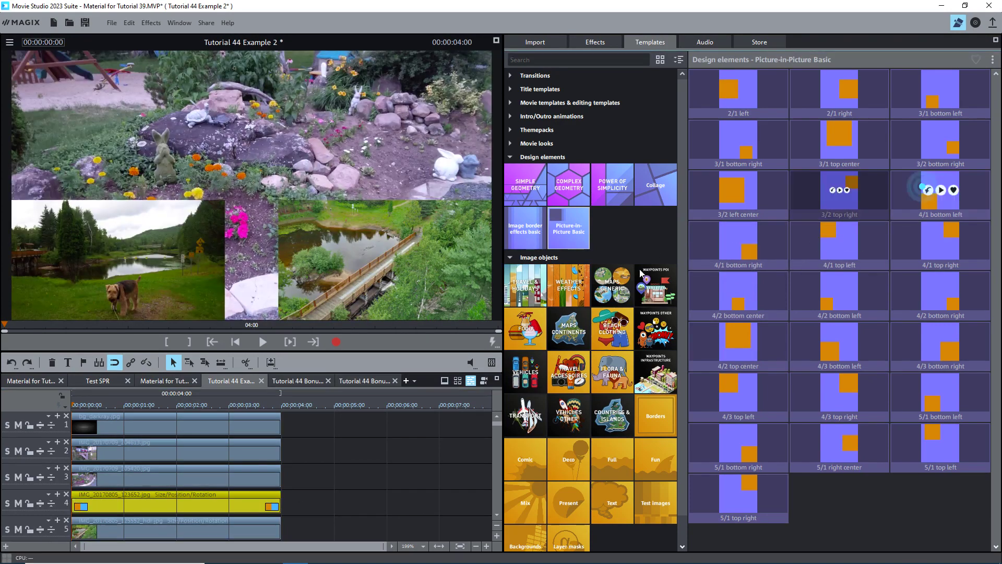
{"action": "left_click", "coordinate": [216, 480]}
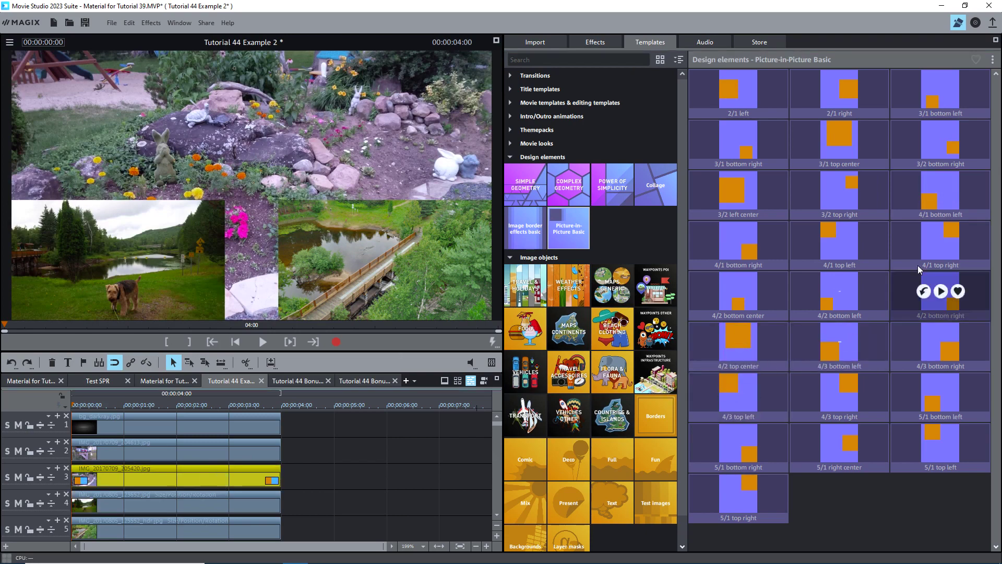
{"action": "left_click", "coordinate": [922, 241]}
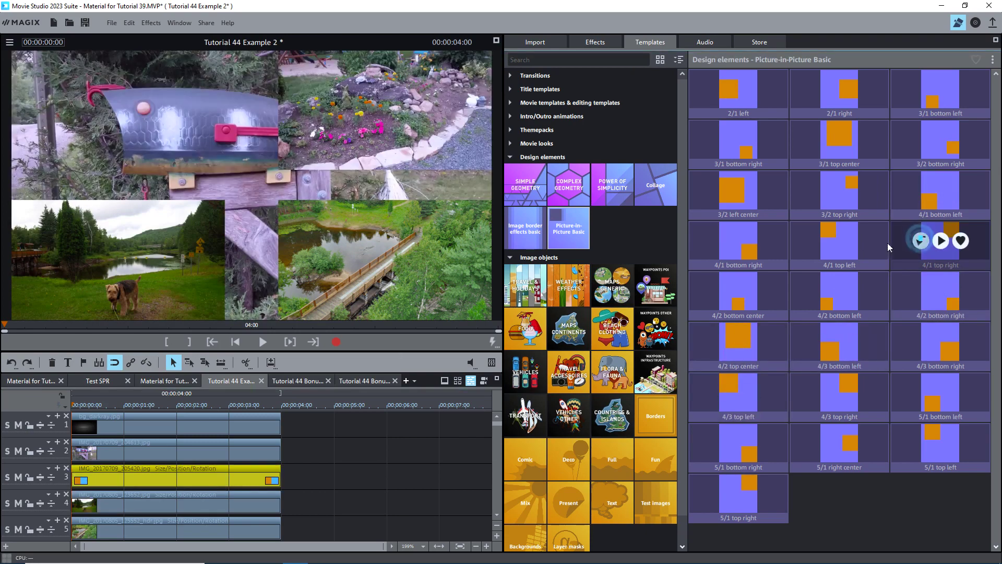
{"action": "left_click", "coordinate": [217, 454]}
{"action": "mouse_move", "coordinate": [823, 239]}
{"action": "left_click", "coordinate": [821, 240]}
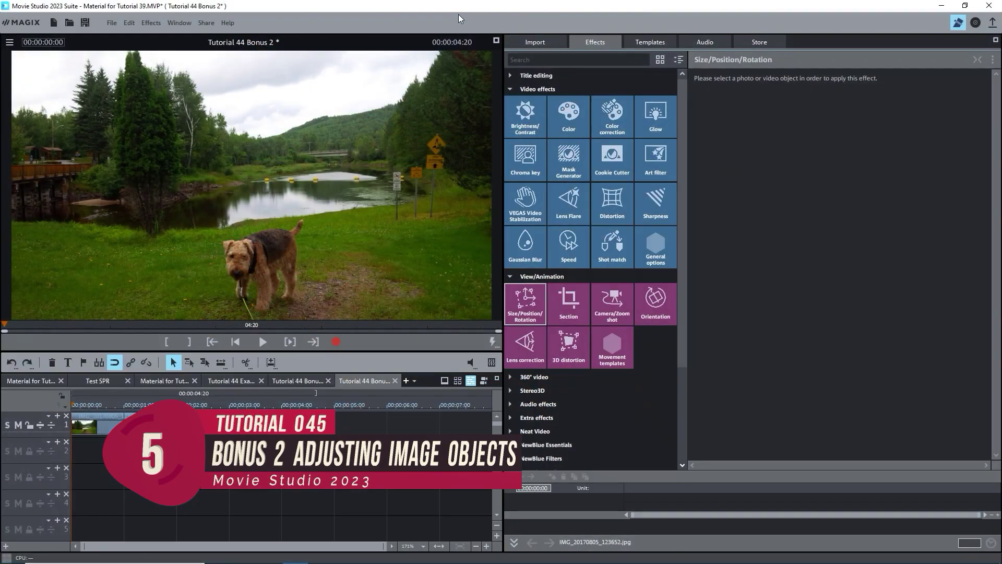
- Add the Deco image object Balloons 2 over the dog-by-the-lake photo and select its clip
{"action": "left_click", "coordinate": [639, 42]}
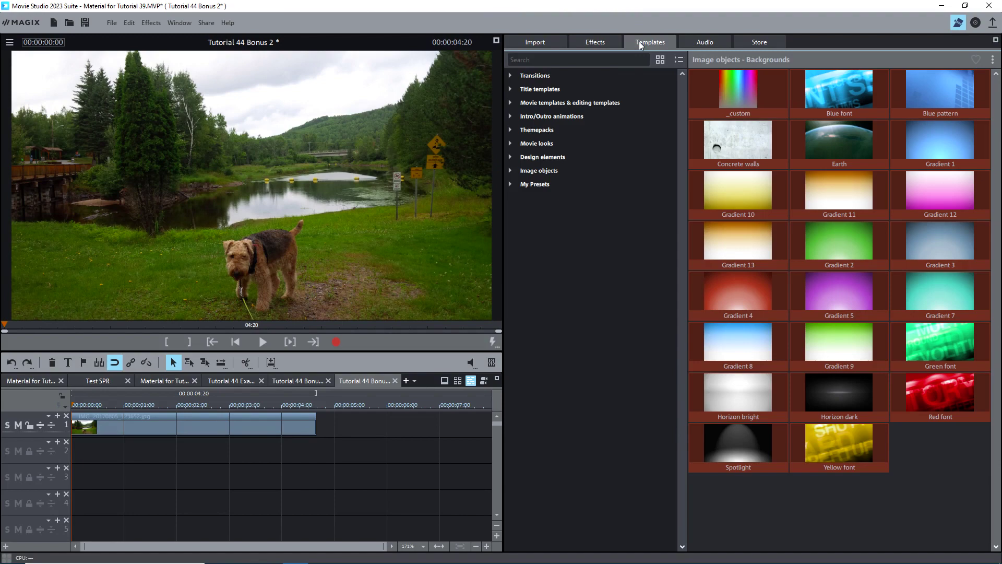
{"action": "left_click", "coordinate": [511, 171]}
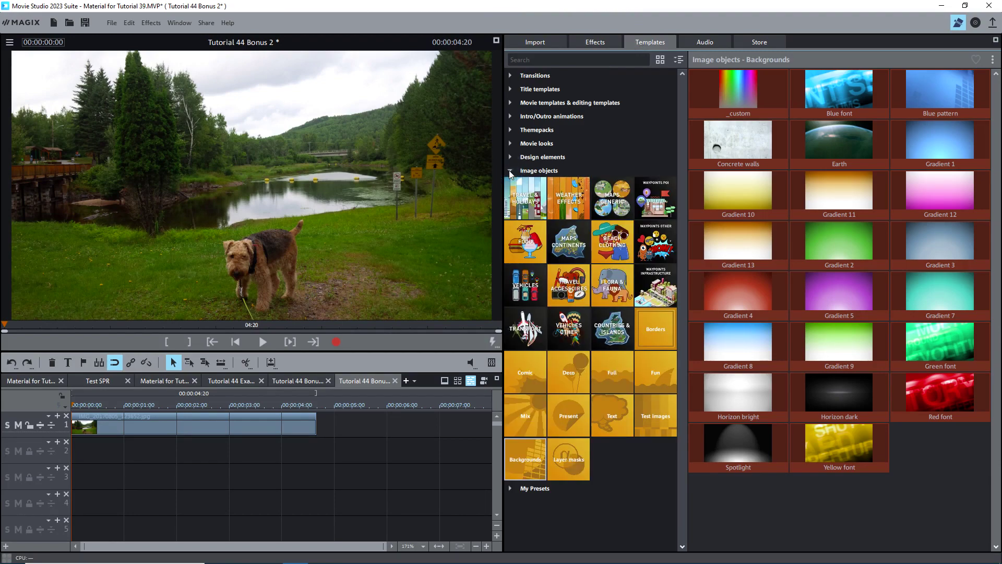
{"action": "left_click", "coordinate": [255, 426]}
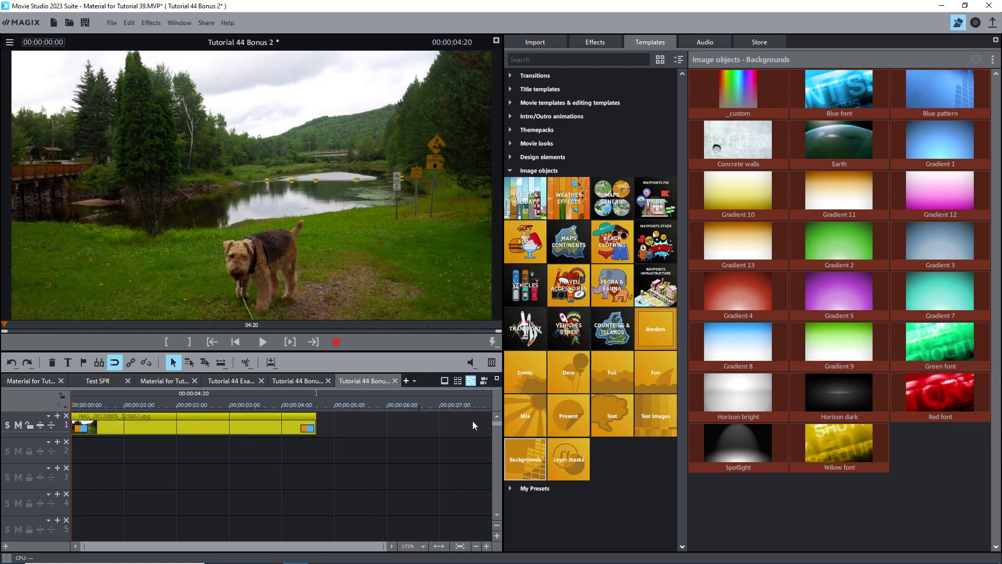
{"action": "left_click", "coordinate": [566, 372]}
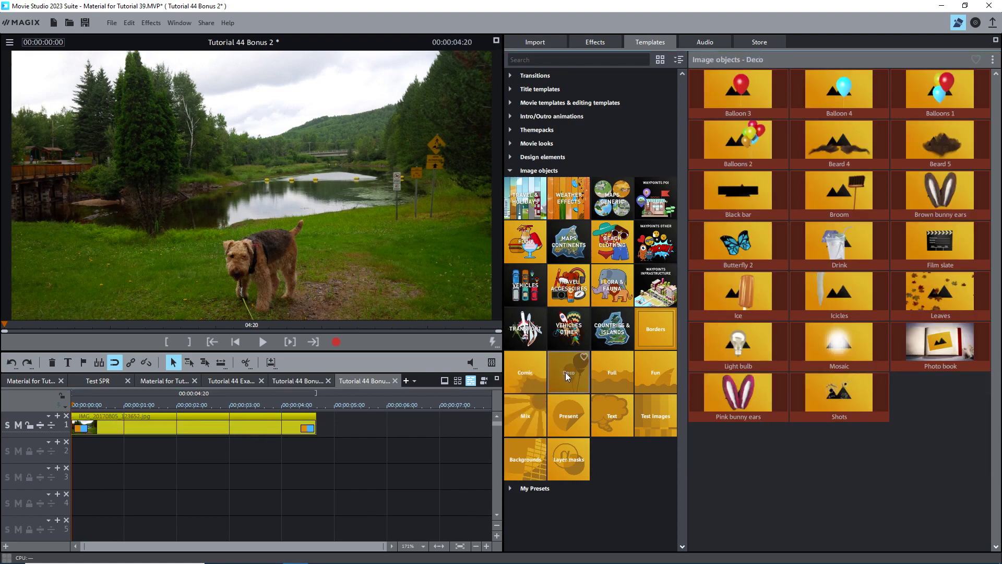
{"action": "left_click", "coordinate": [718, 140]}
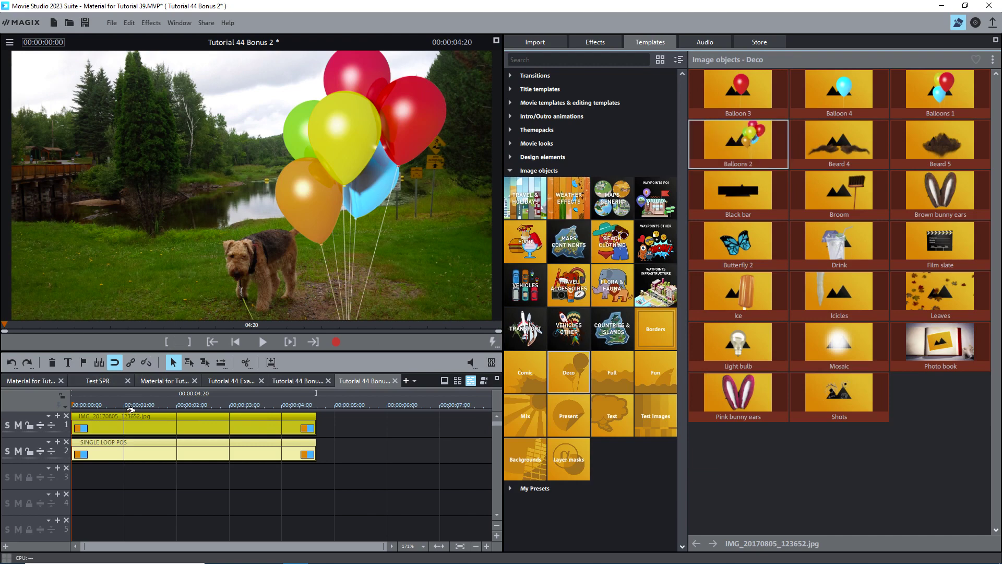
{"action": "left_click", "coordinate": [119, 451]}
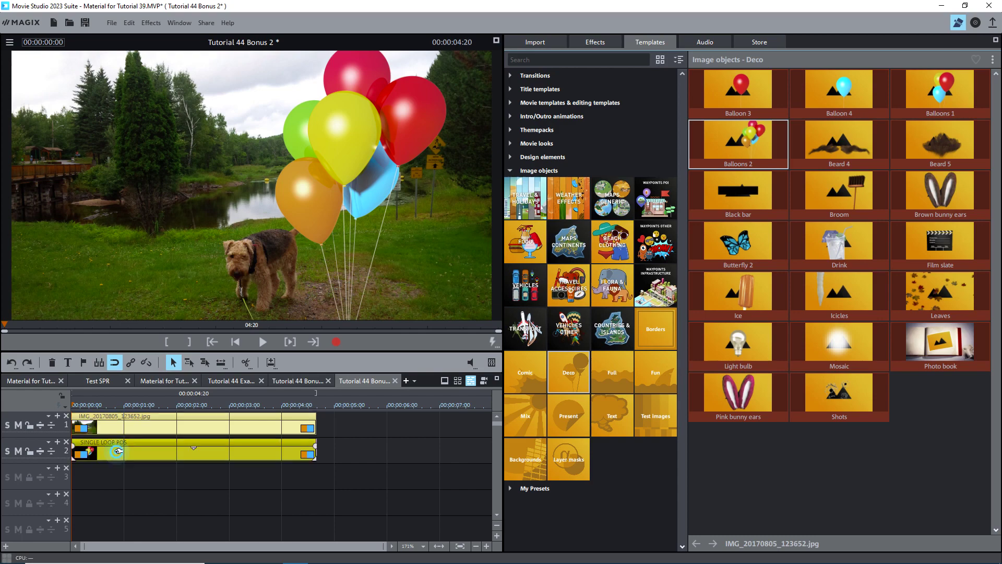
- Apply Size/Position/Rotation to the balloons, shrink them to 32%, tilt them -6.5° and nudge them down
{"action": "left_click", "coordinate": [591, 42]}
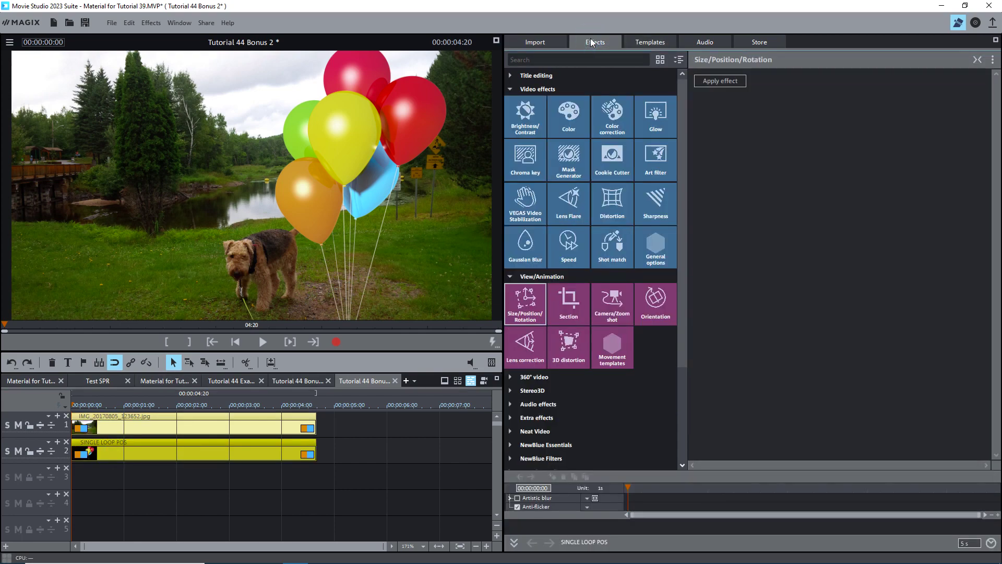
{"action": "left_click", "coordinate": [709, 81]}
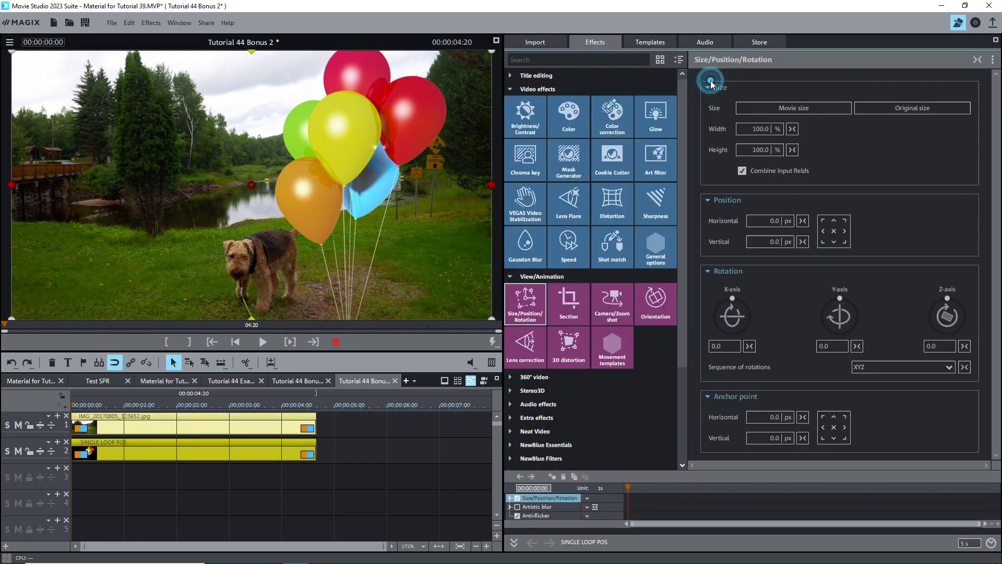
{"action": "left_click_drag", "start_coordinate": [485, 318], "coordinate": [244, 218]}
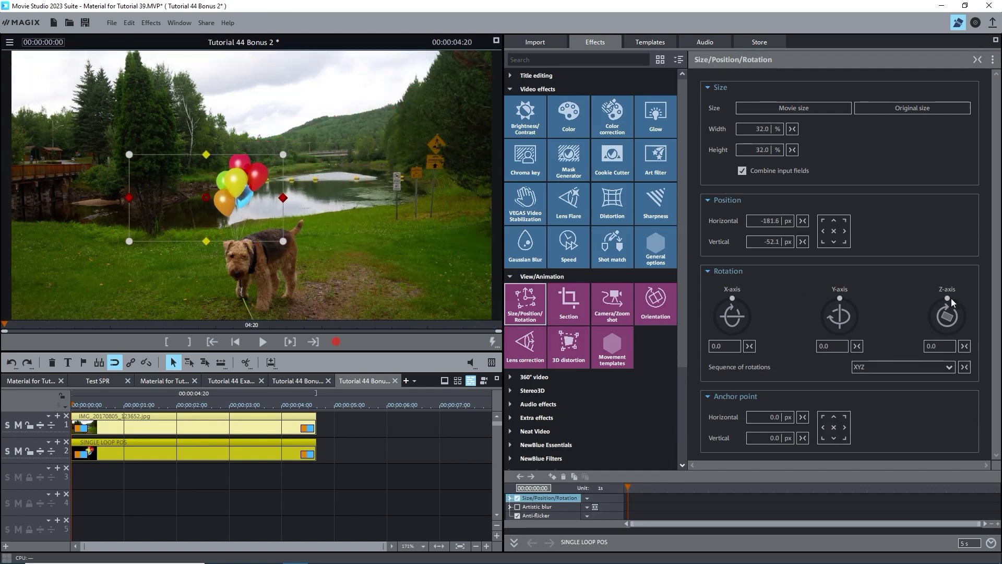
{"action": "left_click_drag", "start_coordinate": [947, 298], "coordinate": [944, 300]}
{"action": "left_click_drag", "start_coordinate": [269, 210], "coordinate": [266, 210]}
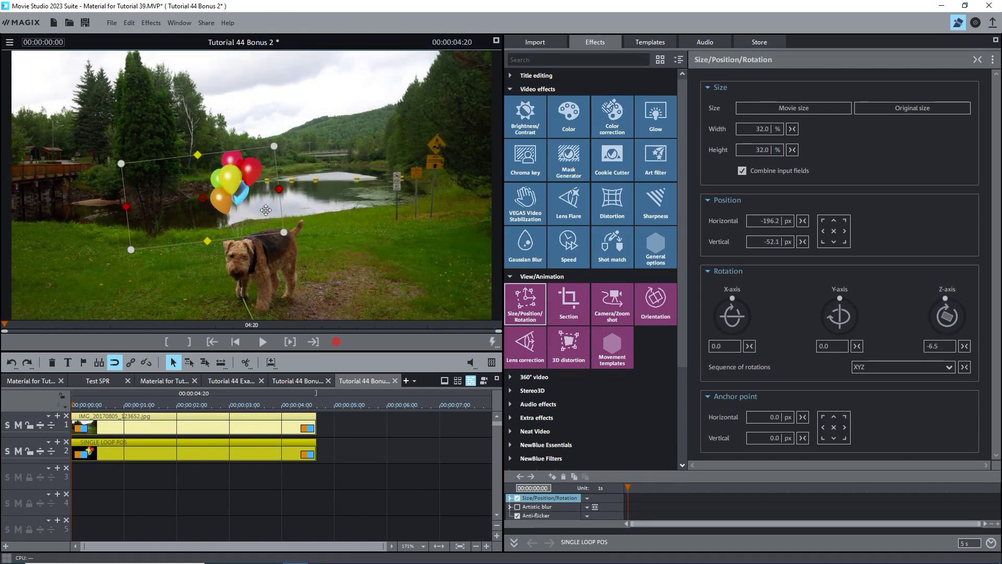
{"action": "left_click_drag", "start_coordinate": [266, 210], "coordinate": [266, 212]}
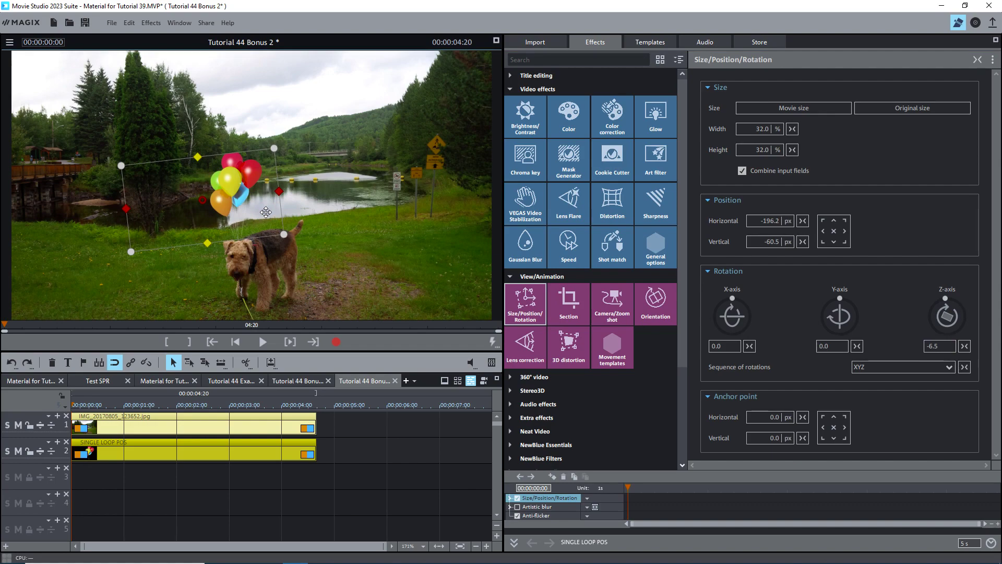
- Ungroup the balloon clip from the photo, start it later, shorten its end, and play back
{"action": "left_click", "coordinate": [236, 472]}
{"action": "left_click", "coordinate": [243, 451]}
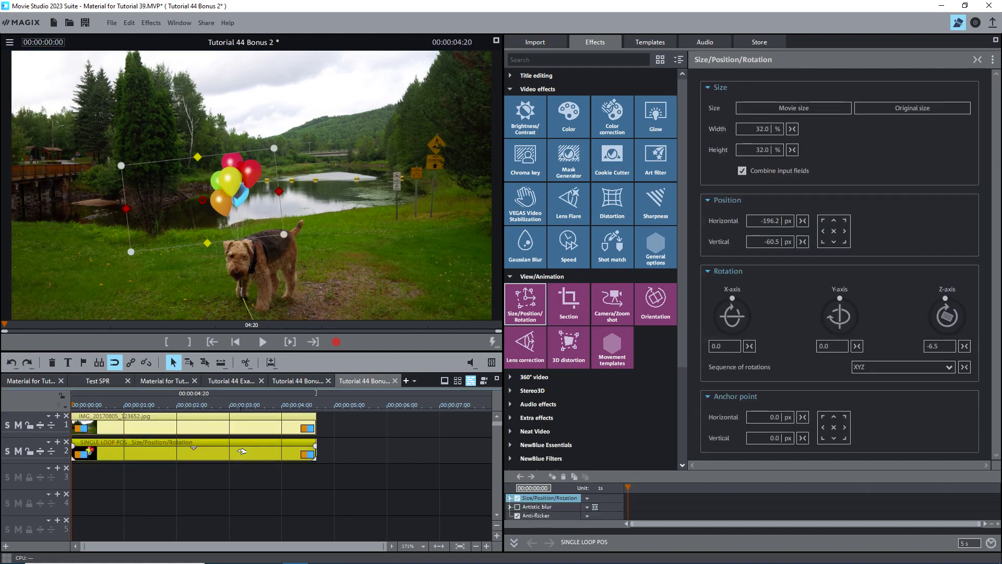
{"action": "left_click", "coordinate": [147, 363]}
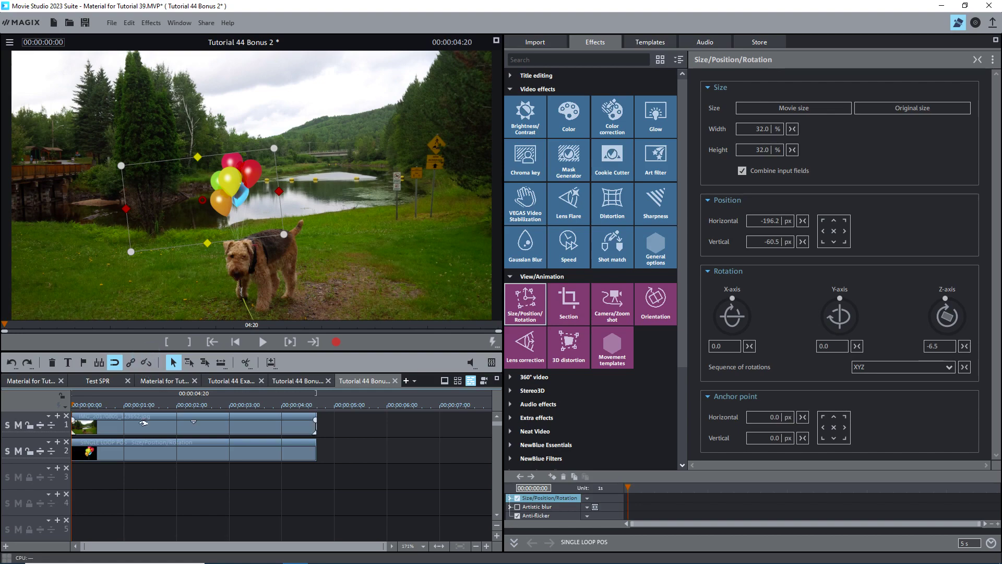
{"action": "left_click", "coordinate": [144, 448]}
{"action": "left_click_drag", "start_coordinate": [115, 448], "coordinate": [203, 448]}
{"action": "left_click_drag", "start_coordinate": [404, 455], "coordinate": [237, 454]}
{"action": "left_click", "coordinate": [131, 475]}
{"action": "key", "text": "space"}
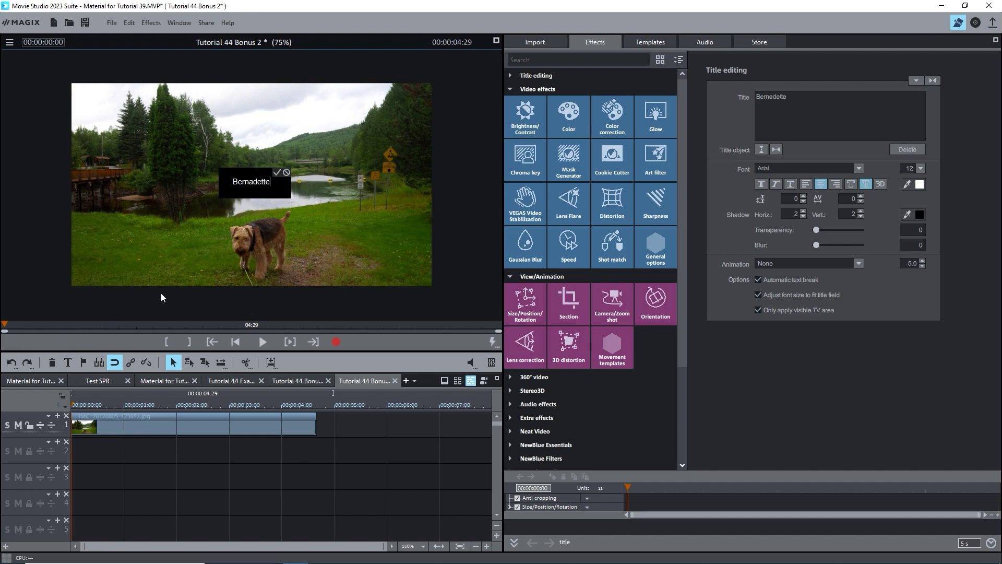
- Confirm the Bernadette title, make it red by setting green and blue to 0, and enlarge the text
{"action": "left_click", "coordinate": [276, 172]}
{"action": "left_click", "coordinate": [920, 184]}
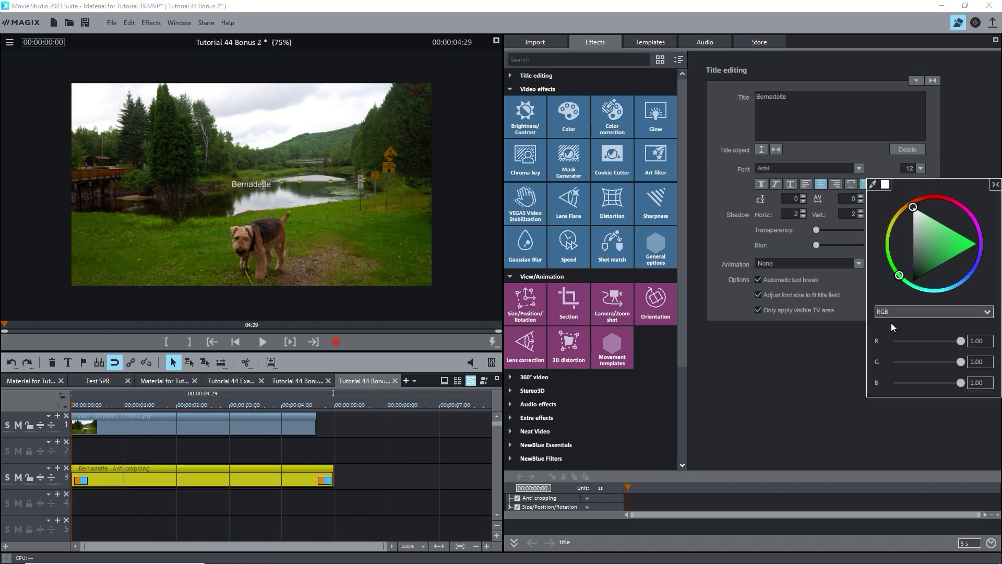
{"action": "left_click_drag", "start_coordinate": [961, 362], "coordinate": [894, 362]}
{"action": "left_click_drag", "start_coordinate": [960, 383], "coordinate": [888, 388]}
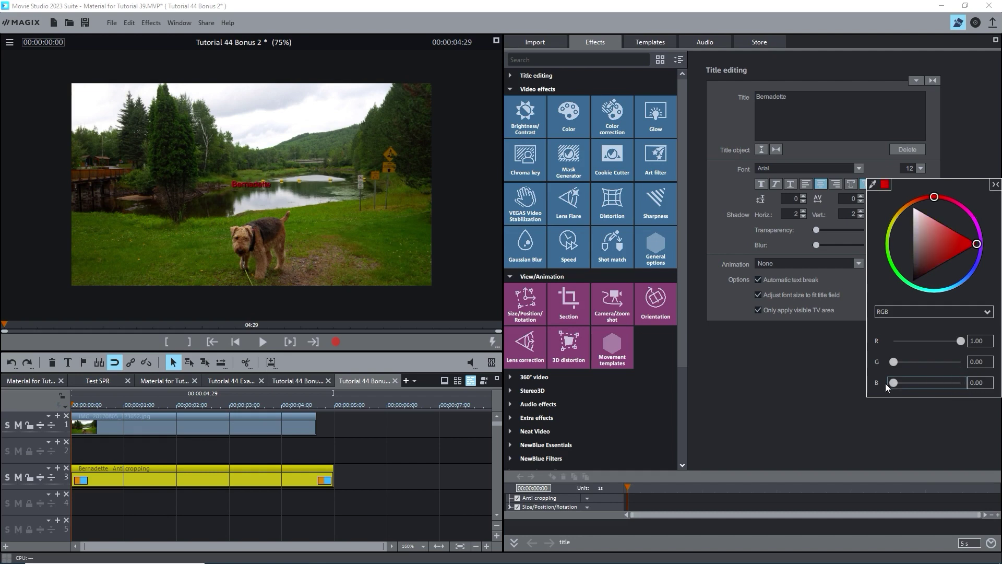
{"action": "left_click", "coordinate": [796, 383]}
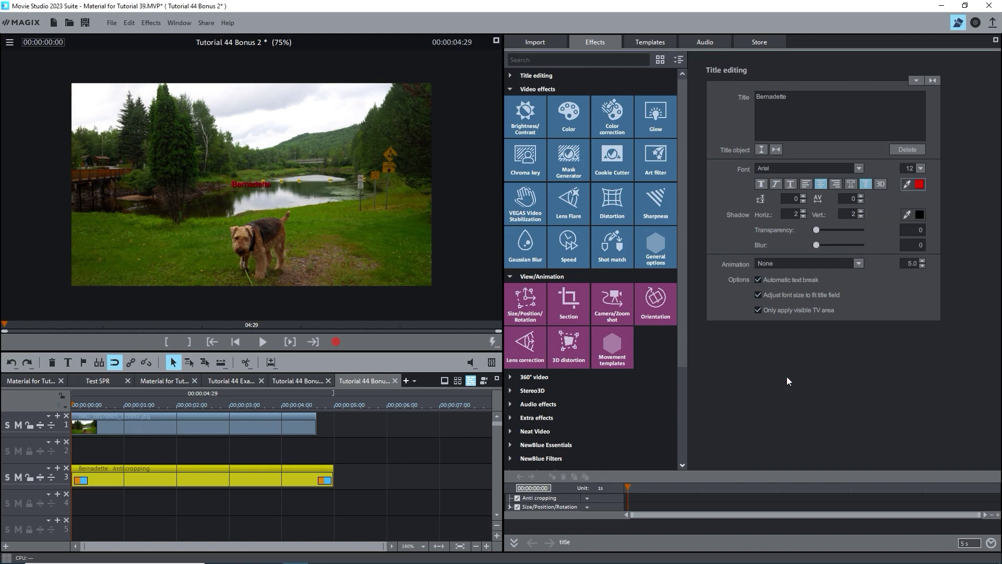
{"action": "left_click", "coordinate": [249, 184]}
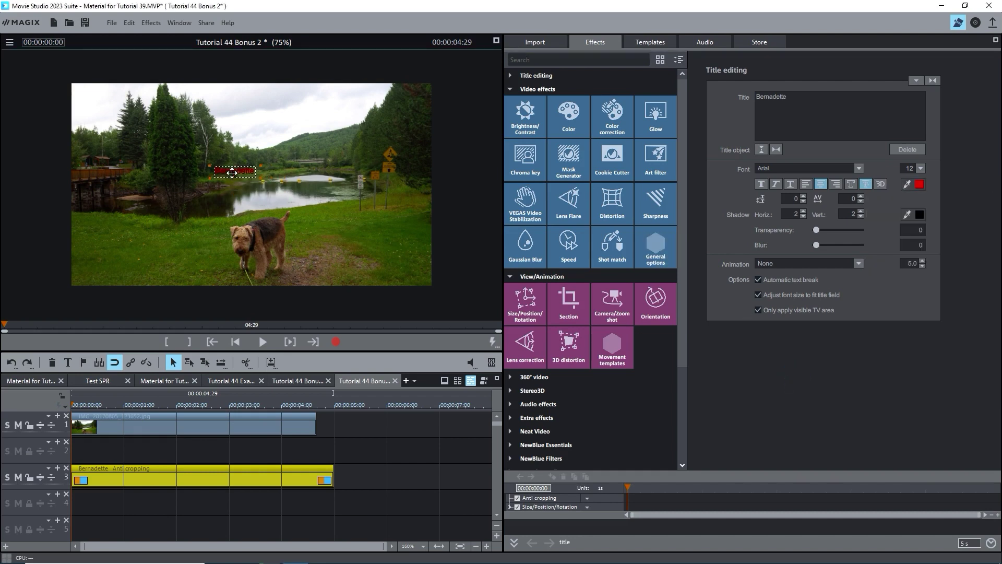
{"action": "left_click_drag", "start_coordinate": [303, 196], "coordinate": [301, 183]}
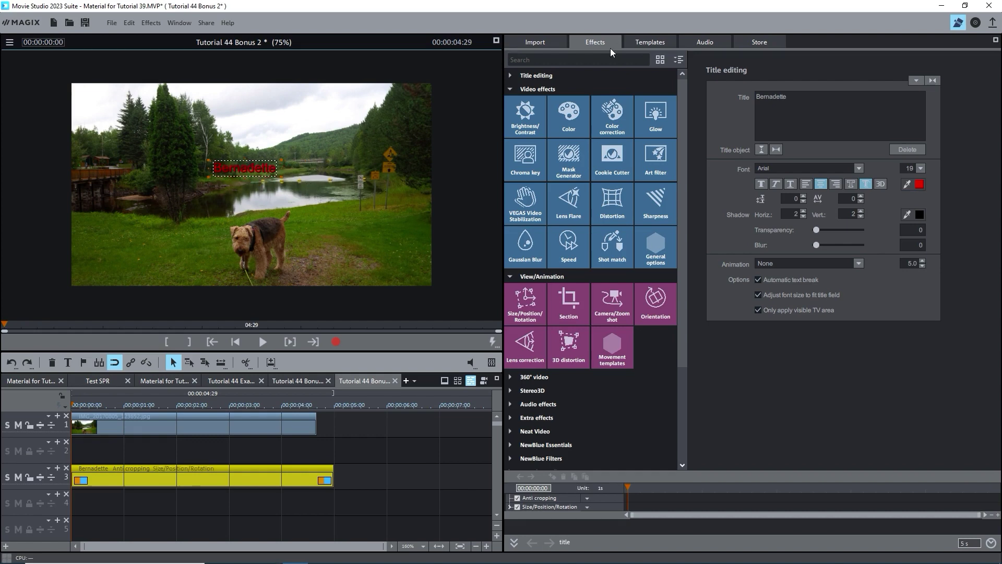
- Enlarge the Bernadette title to 468.2 × 109.3 px, move it left over the trees, and tilt it -26.6°
{"action": "left_click", "coordinate": [525, 303]}
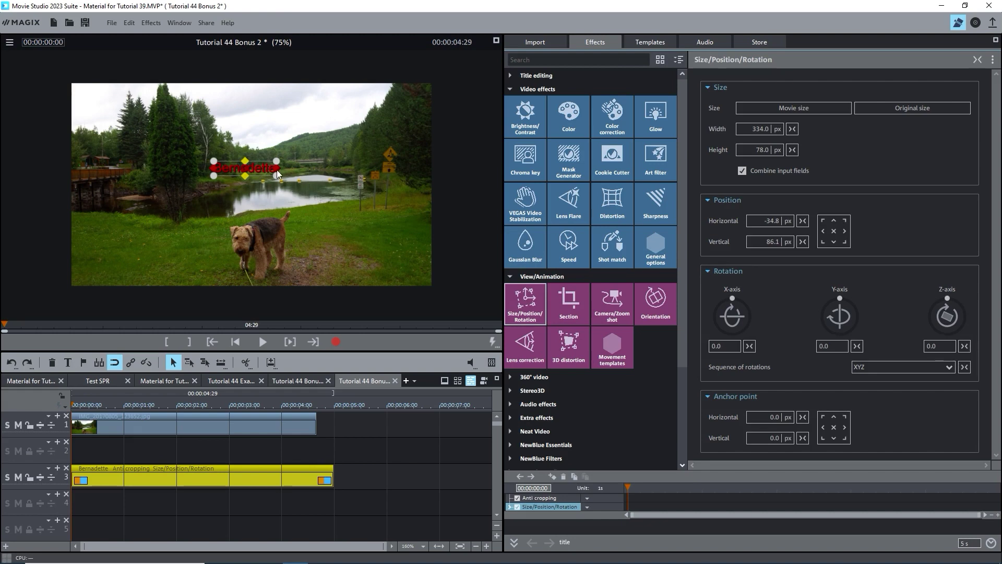
{"action": "mouse_move", "coordinate": [277, 179]}
{"action": "left_mouse_down"}
{"action": "mouse_move", "coordinate": [293, 190]}
{"action": "mouse_move", "coordinate": [274, 170]}
{"action": "mouse_move", "coordinate": [289, 183]}
{"action": "left_mouse_up"}
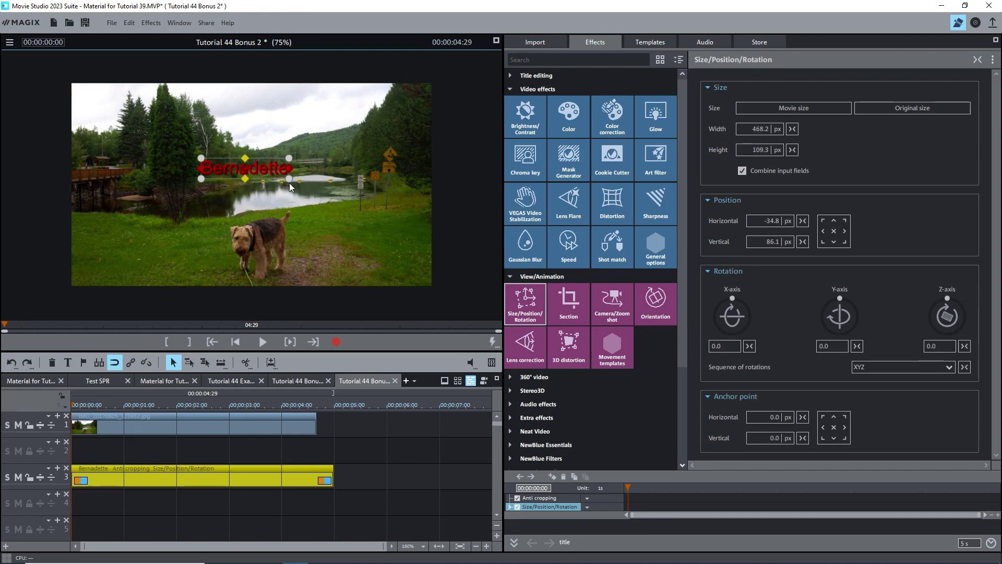
{"action": "mouse_move", "coordinate": [227, 173]}
{"action": "left_mouse_down"}
{"action": "mouse_move", "coordinate": [174, 188]}
{"action": "mouse_move", "coordinate": [132, 141]}
{"action": "mouse_move", "coordinate": [87, 128]}
{"action": "mouse_move", "coordinate": [86, 68]}
{"action": "mouse_move", "coordinate": [163, 159]}
{"action": "mouse_move", "coordinate": [208, 170]}
{"action": "left_mouse_up"}
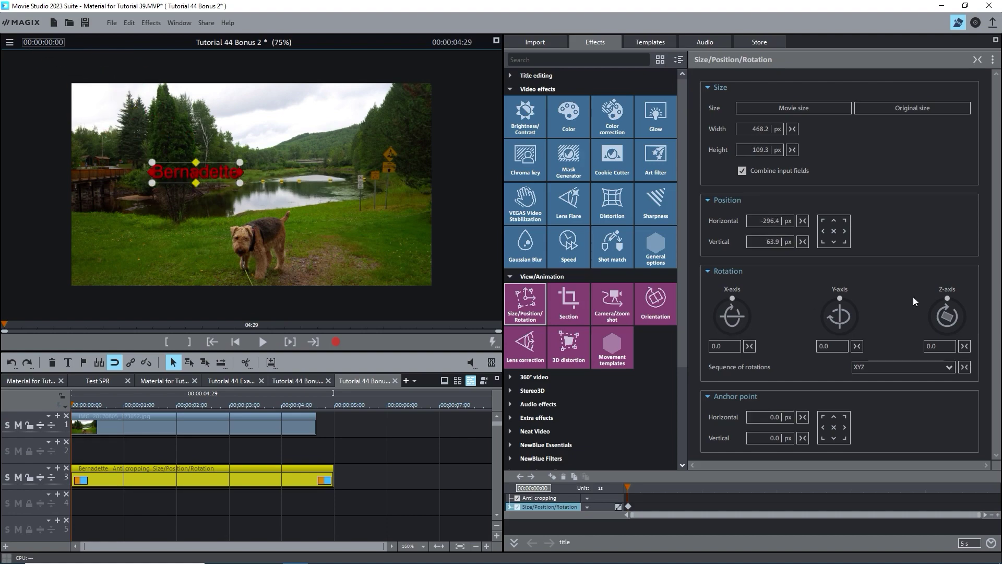
{"action": "mouse_move", "coordinate": [947, 298]}
{"action": "left_mouse_down"}
{"action": "mouse_move", "coordinate": [958, 304]}
{"action": "mouse_move", "coordinate": [942, 305]}
{"action": "left_mouse_up"}
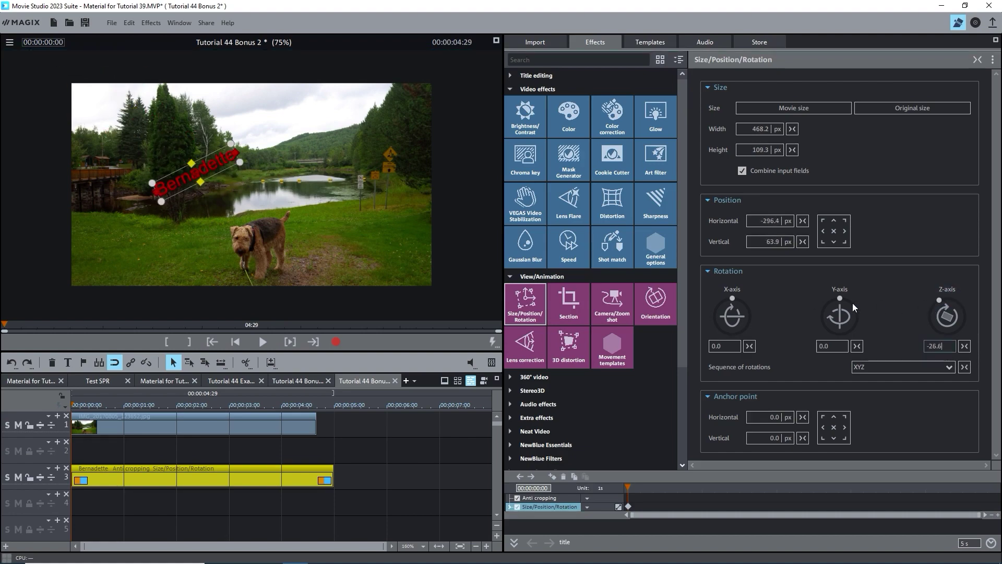